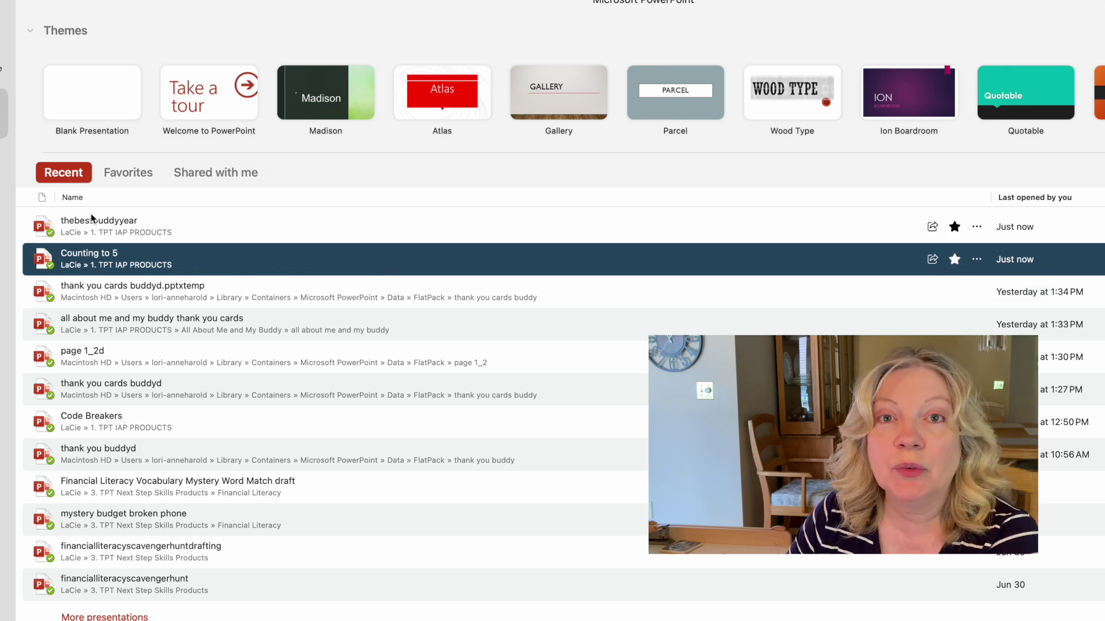
# Step: Turn on the gridlines and guides in the Counting to 5 presentation
pyautogui.click(128, 176)
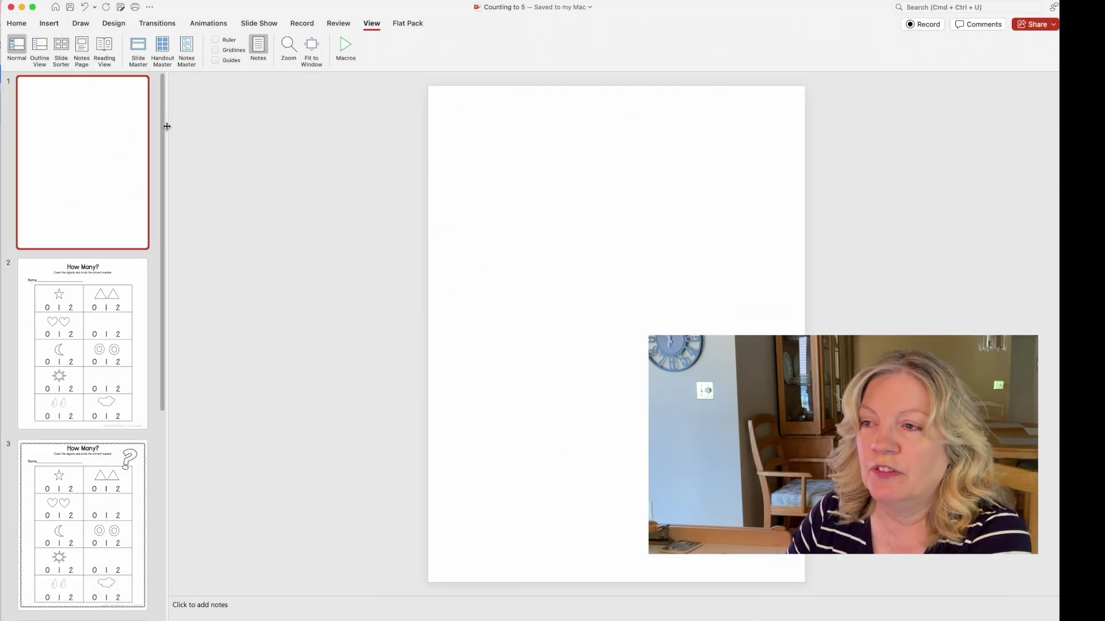
pyautogui.click(17, 24)
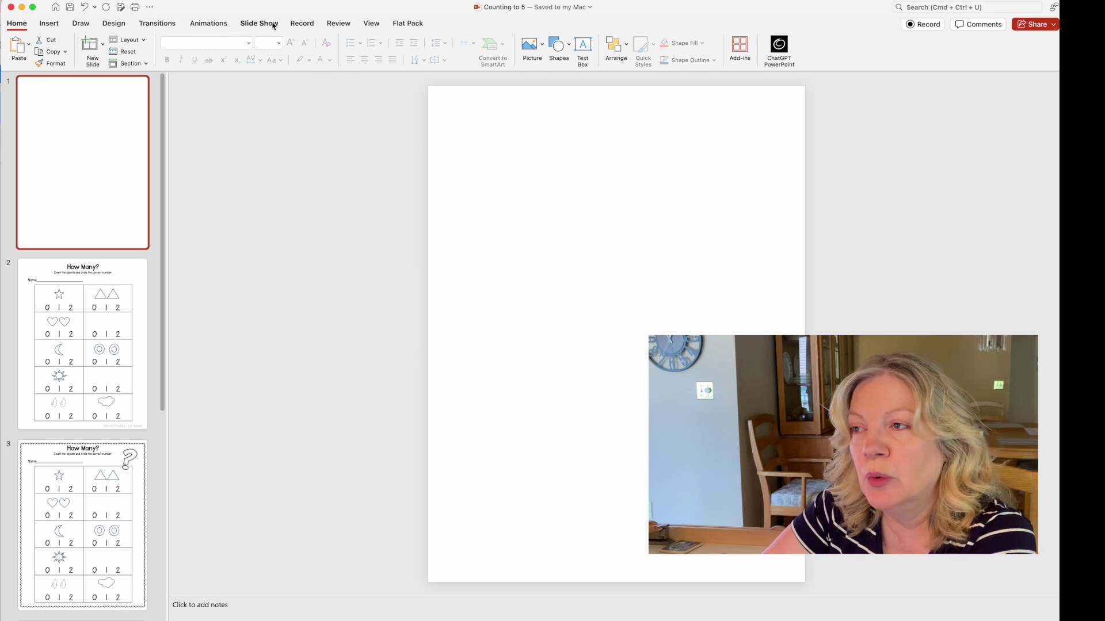
pyautogui.click(371, 23)
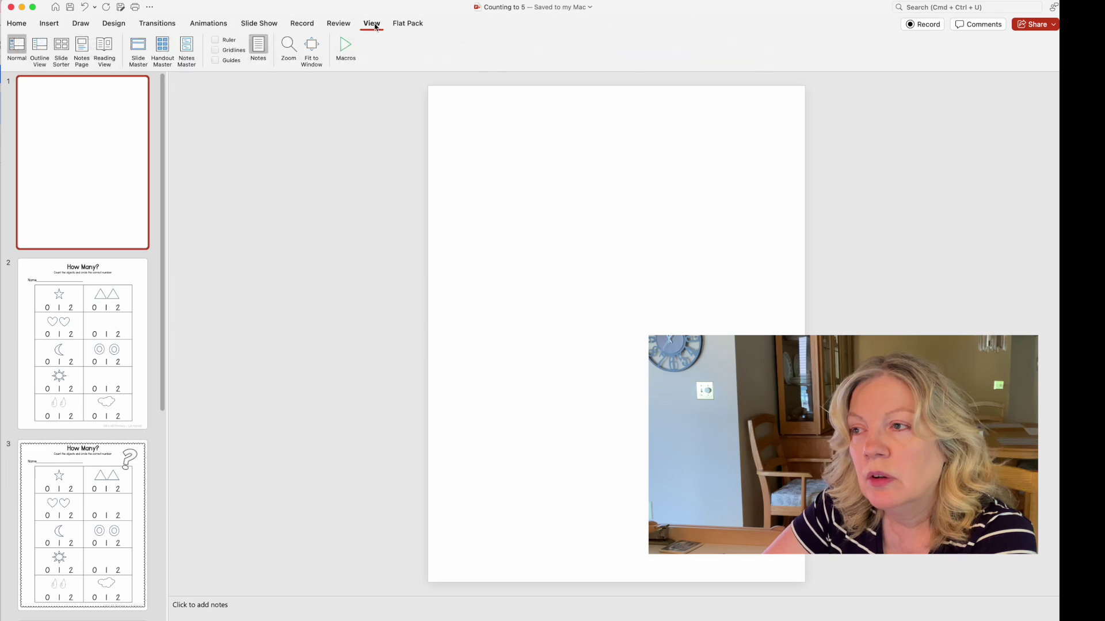
pyautogui.click(216, 51)
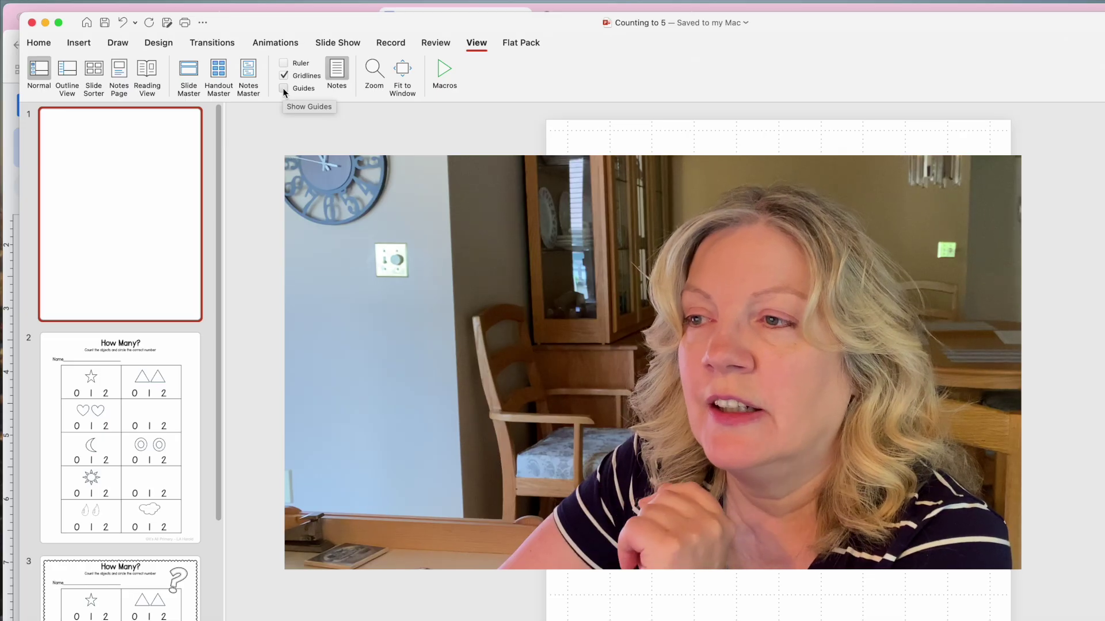
pyautogui.click(284, 89)
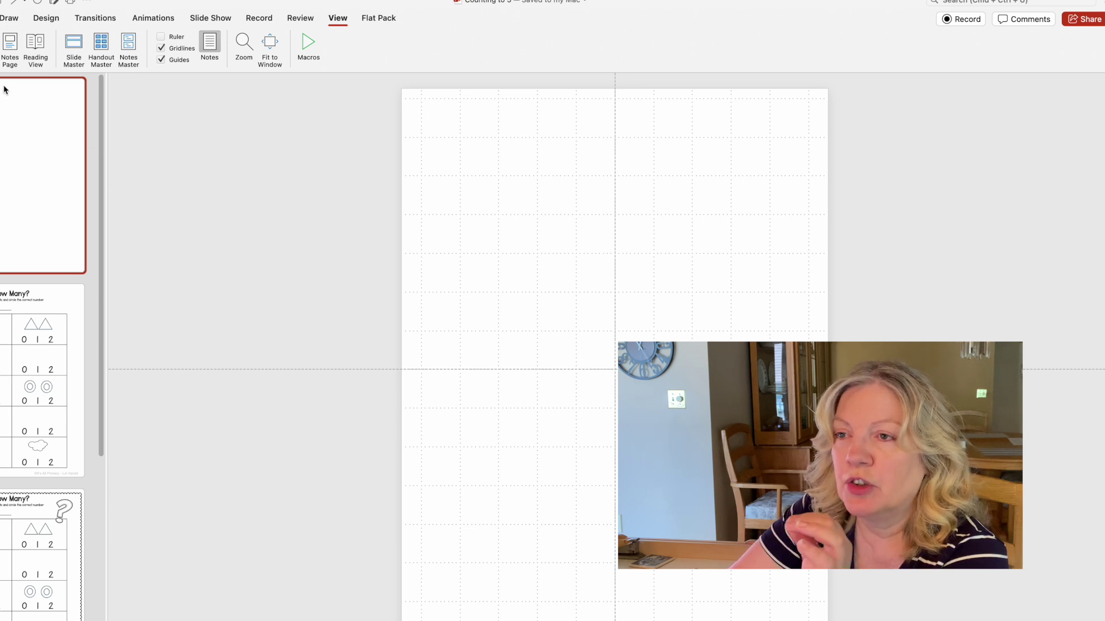
# Step: Open the page setup for the slides and choose the Letter Paper (8.5x11 in) size
pyautogui.click(1, 18)
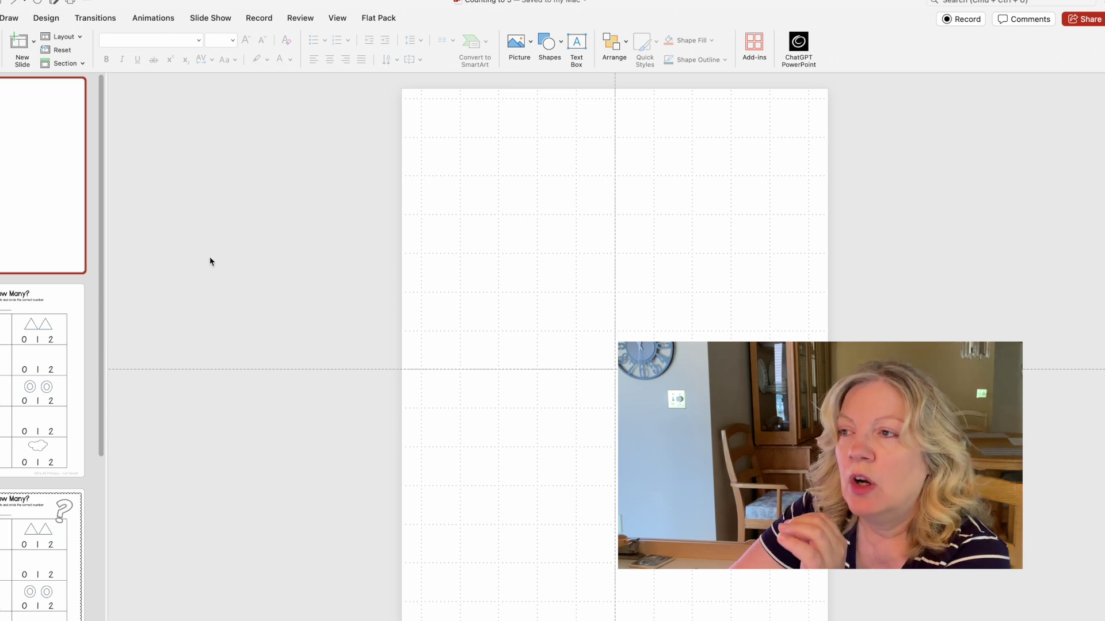
pyautogui.click(42, 19)
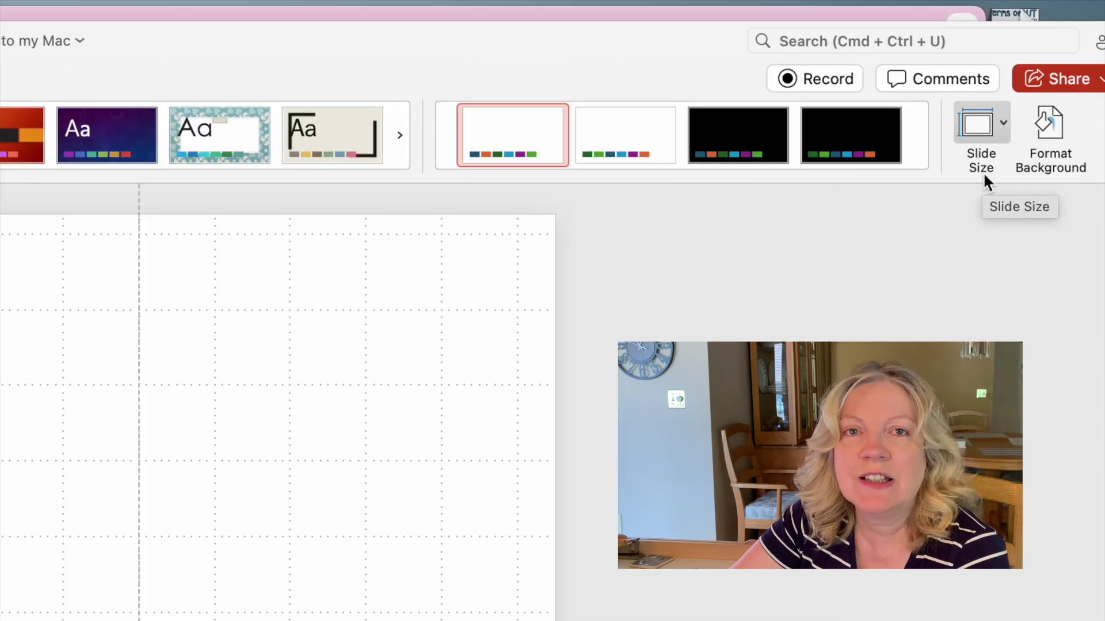
pyautogui.click(1003, 126)
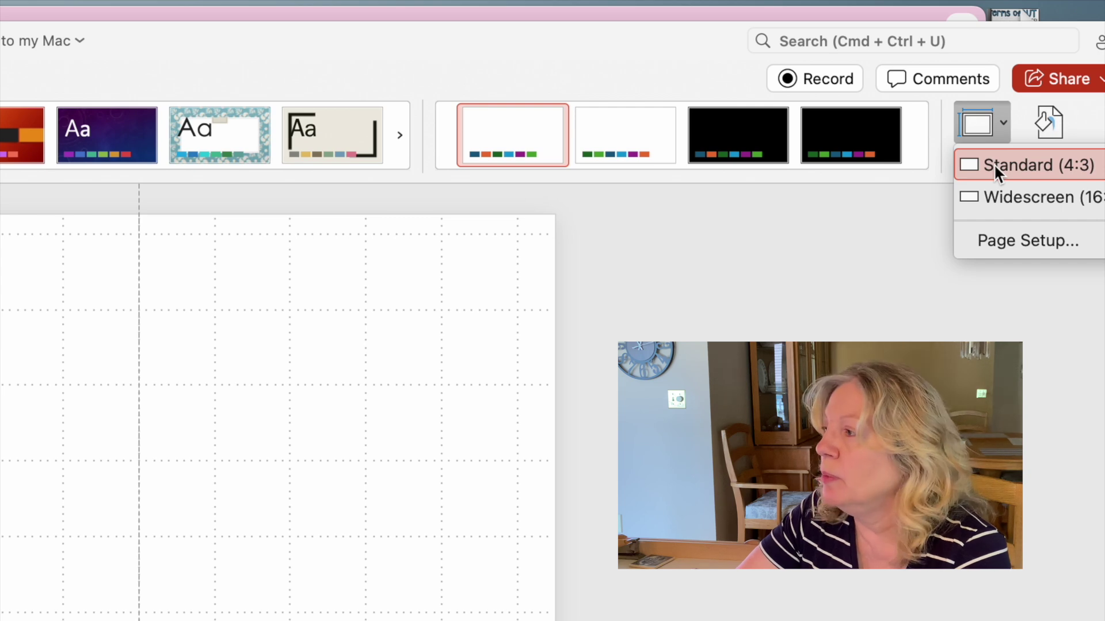
pyautogui.click(1007, 239)
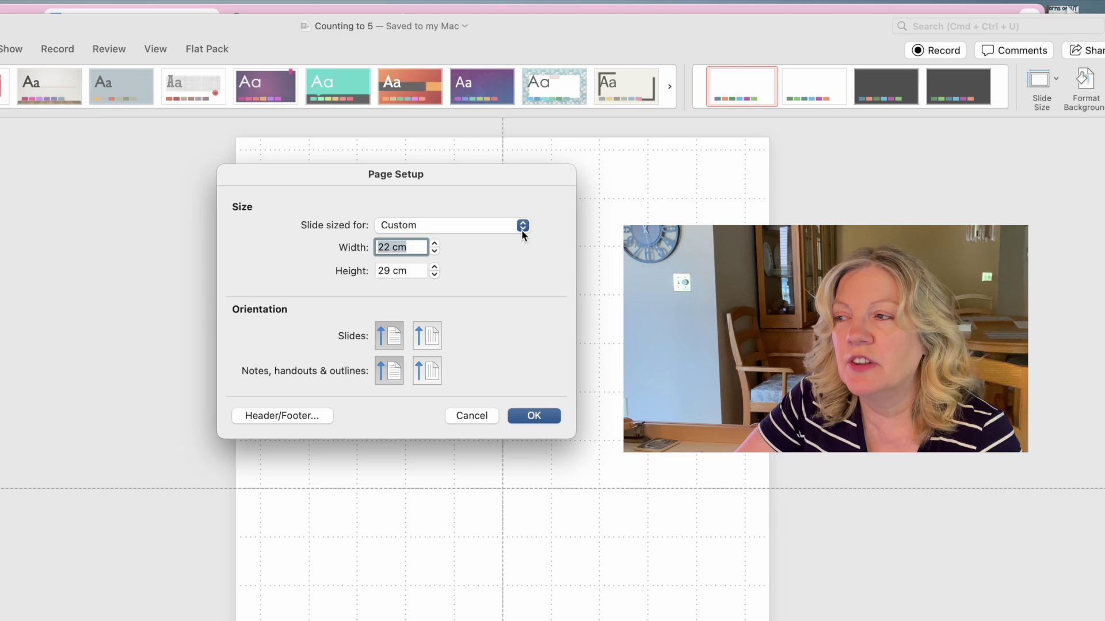
pyautogui.click(523, 227)
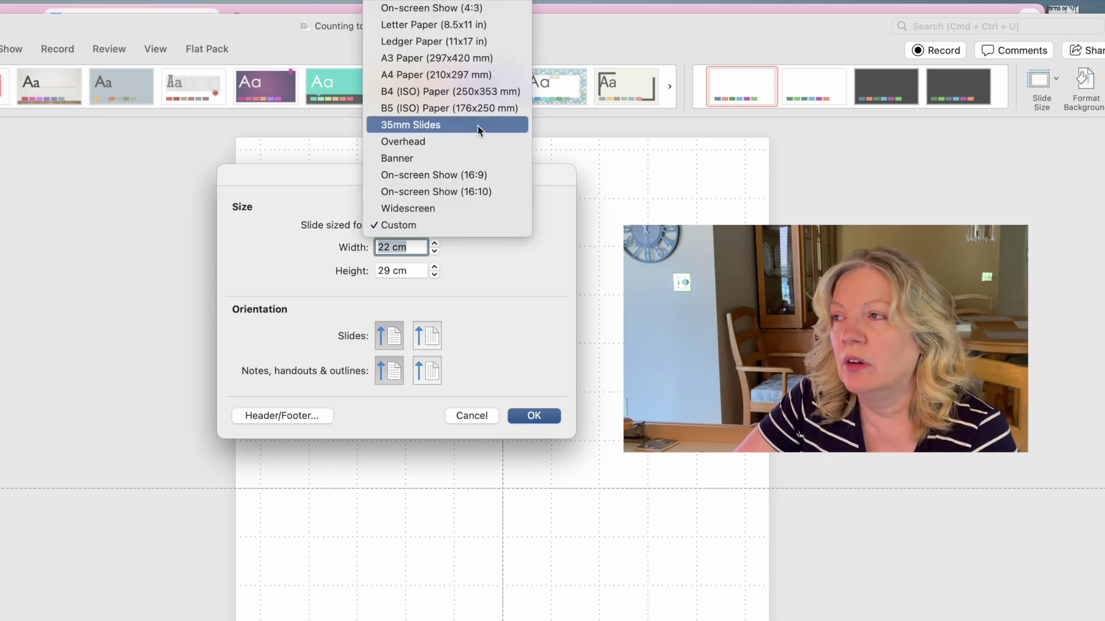
pyautogui.click(433, 26)
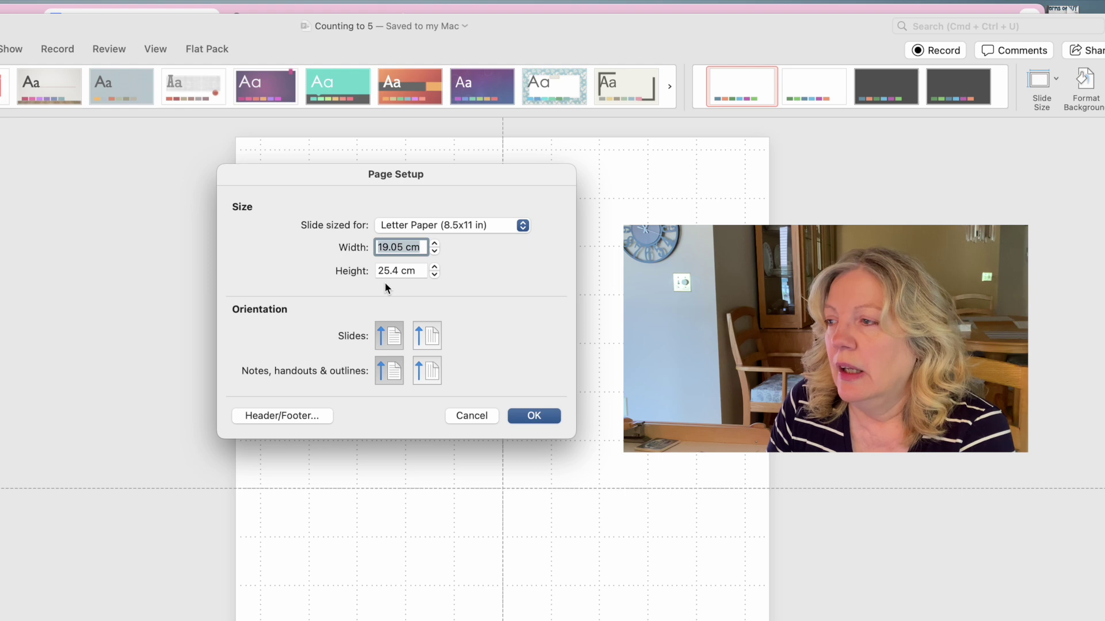
# Step: Set the slide width to 22 cm and the height to 29 cm, and apply the page setup
pyautogui.click(383, 252)
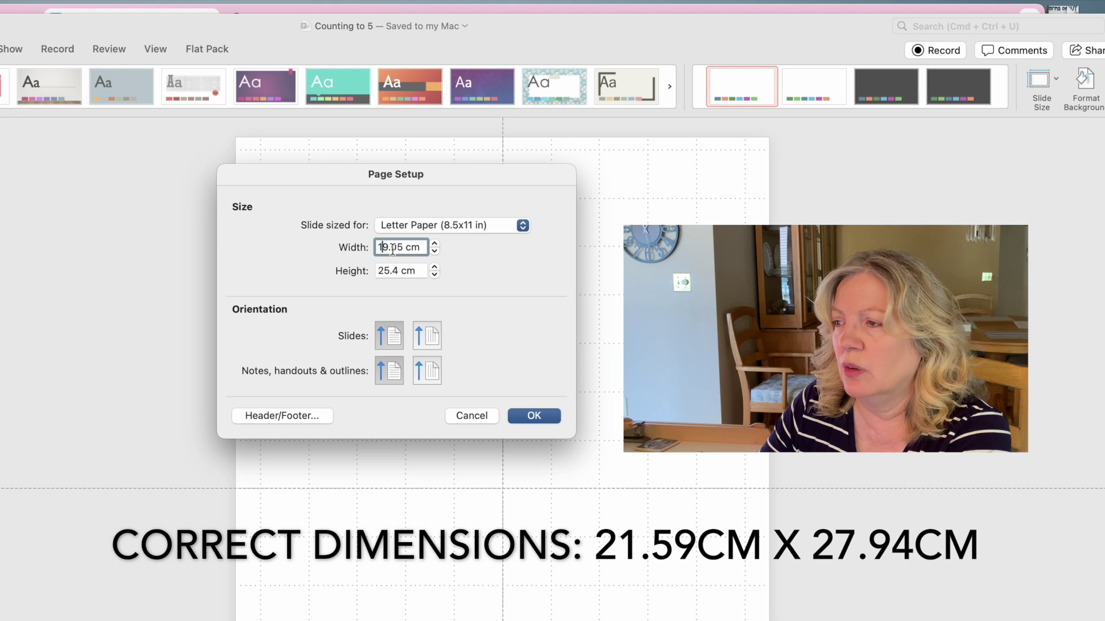
pyautogui.doubleClick(402, 247)
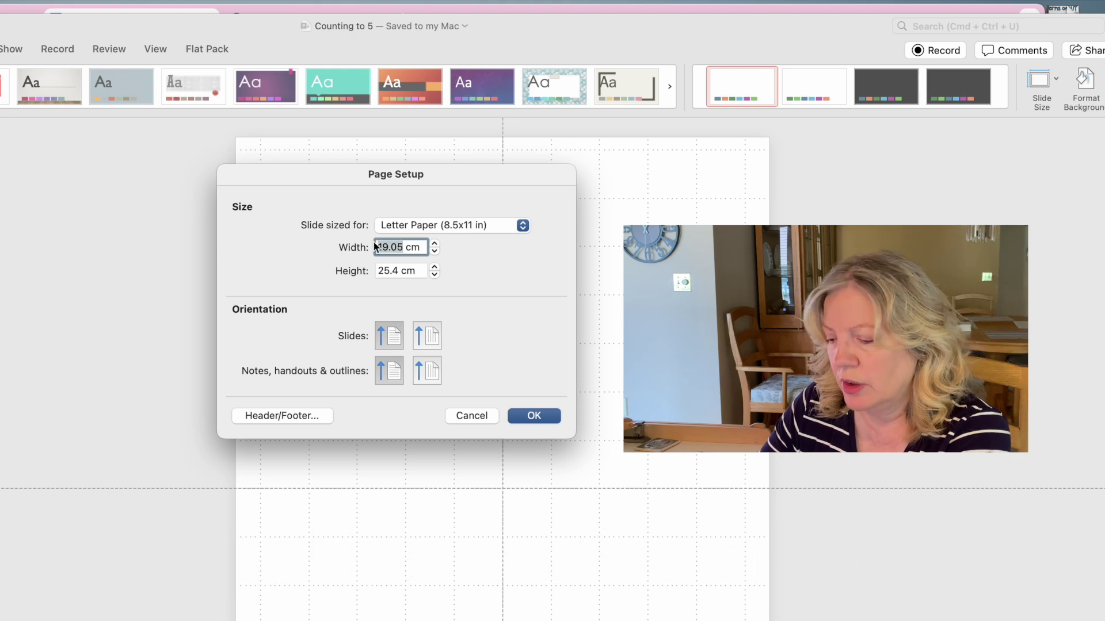
pyautogui.write('22')
pyautogui.moveTo(398, 271); pyautogui.dragTo(370, 269)
pyautogui.write('29')
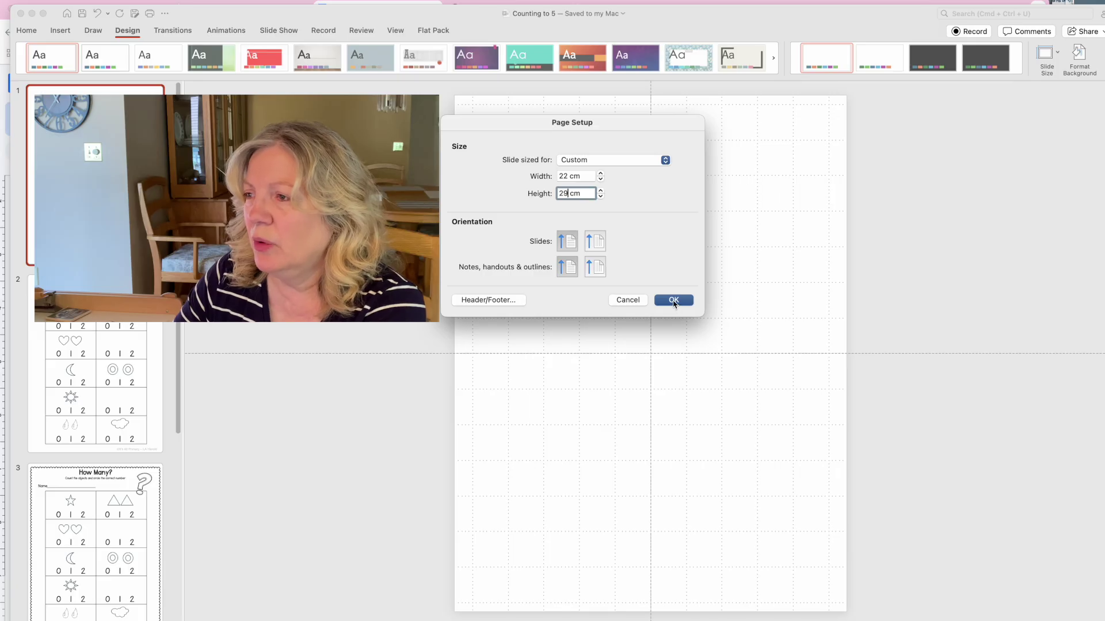
pyautogui.click(534, 415)
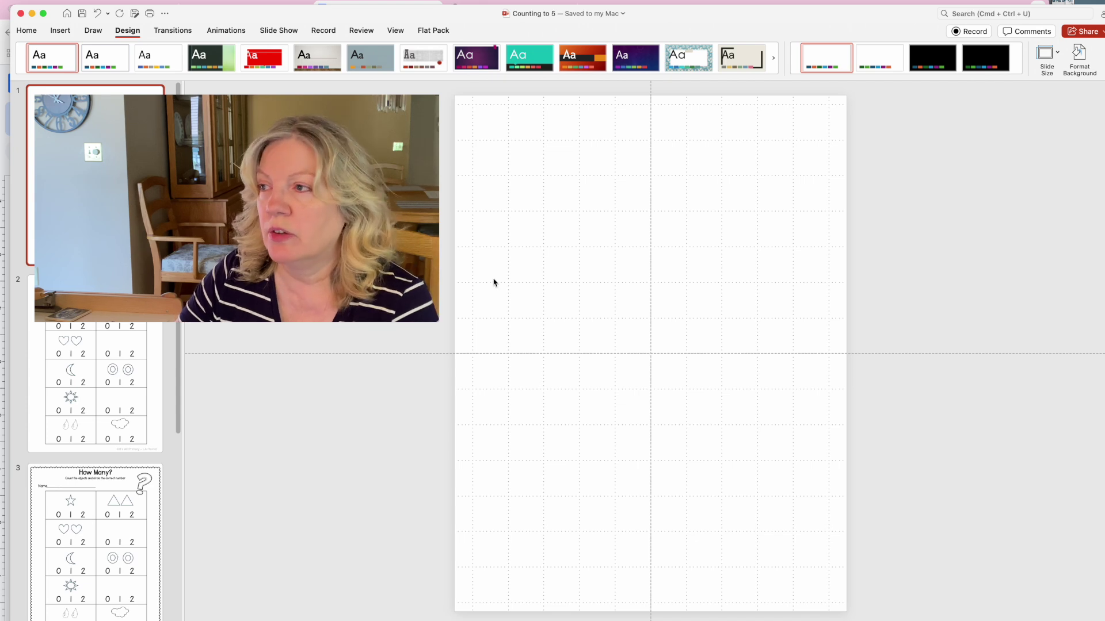
pyautogui.click(65, 32)
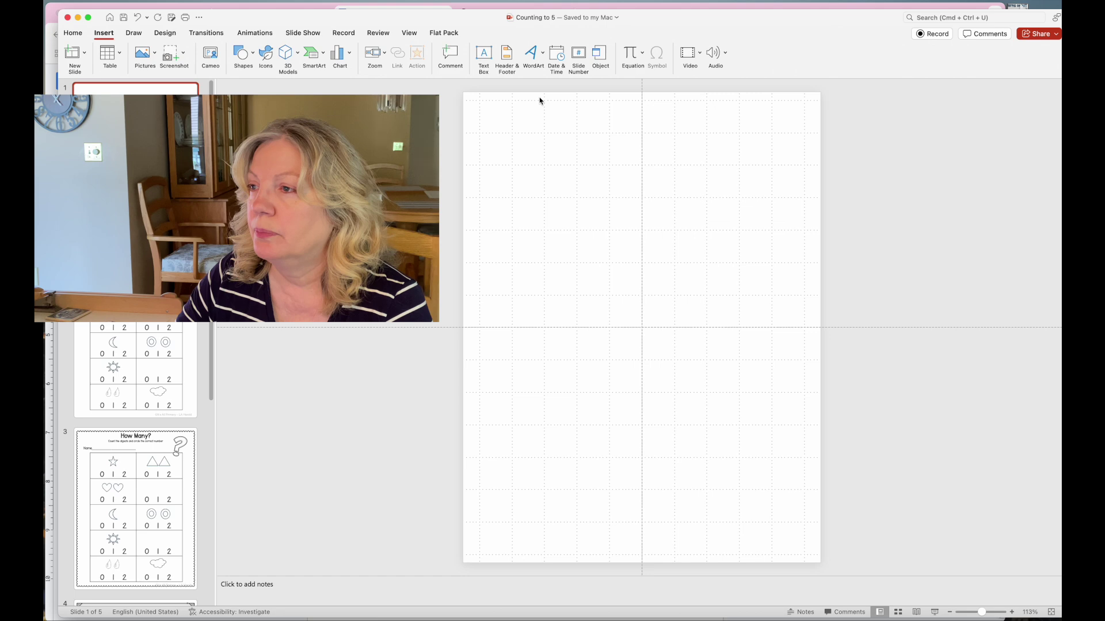
pyautogui.click(482, 57)
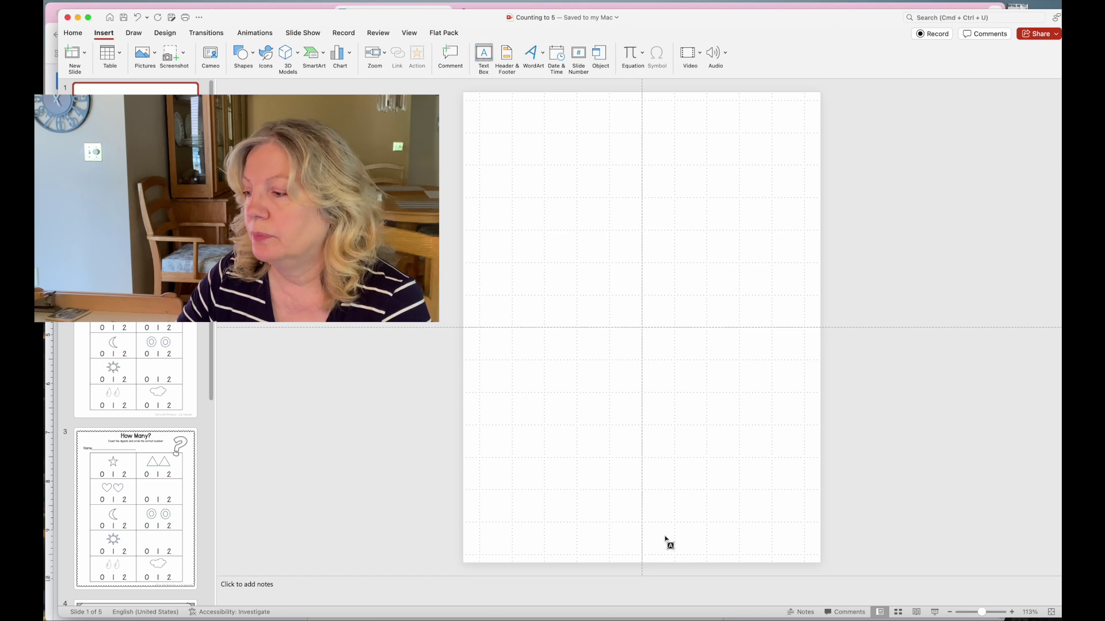
pyautogui.moveTo(668, 542); pyautogui.dragTo(804, 558)
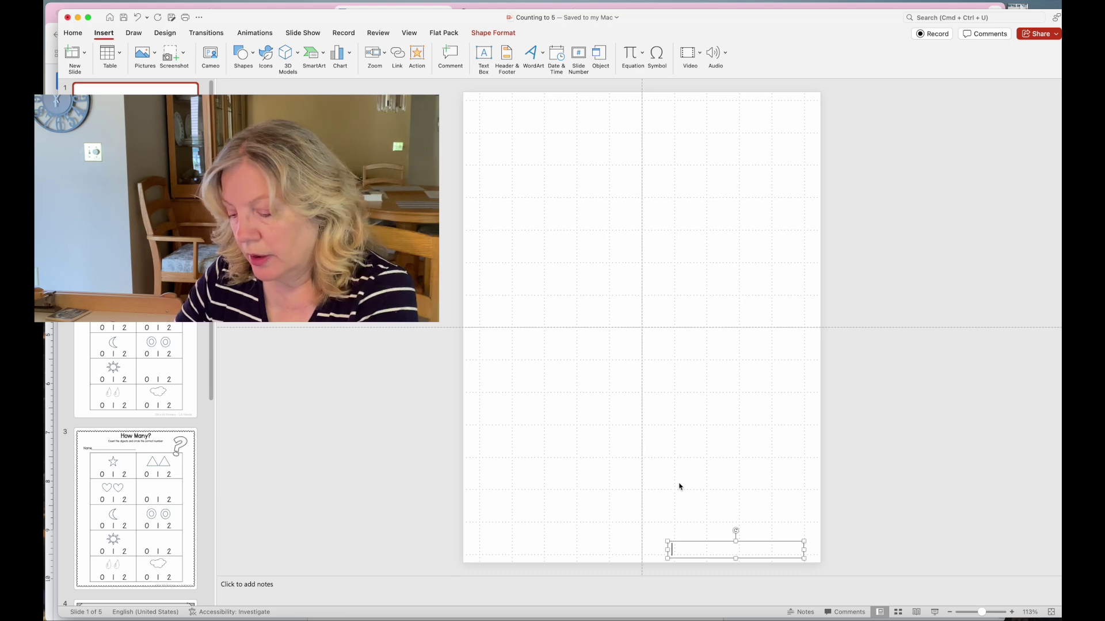
pyautogui.write('T')
pyautogui.press('BackSpace')
pyautogui.click(732, 456)
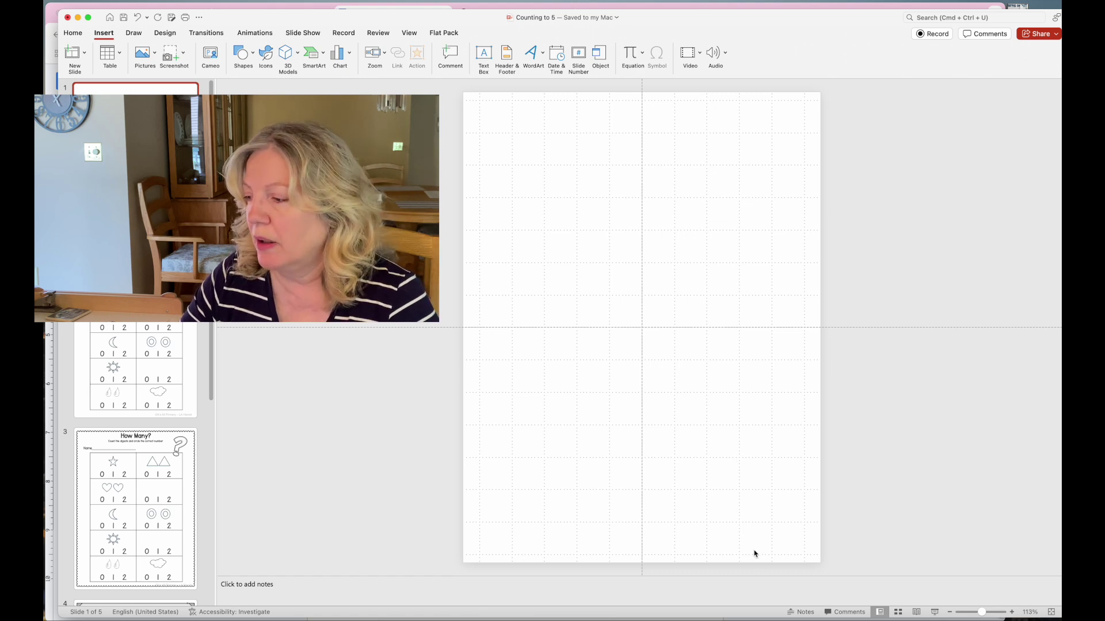
# Step: Add a text box in the slide's bottom-right corner reading "©It's All Primary –" plus the author's name, widened to fit one line
pyautogui.moveTo(681, 536); pyautogui.dragTo(805, 557)
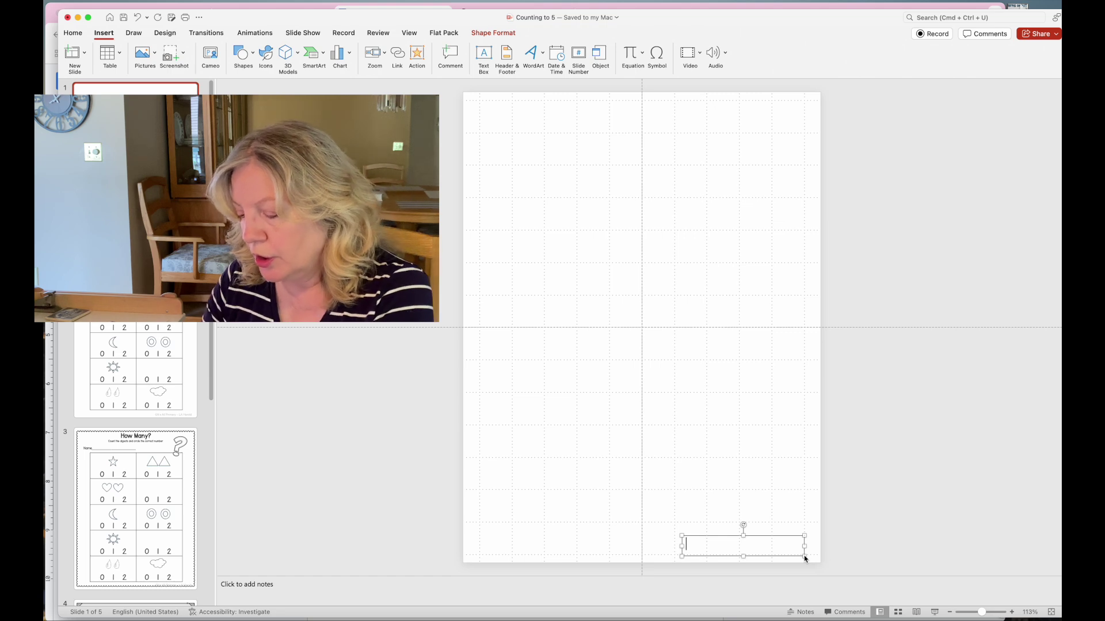
pyautogui.write('©')
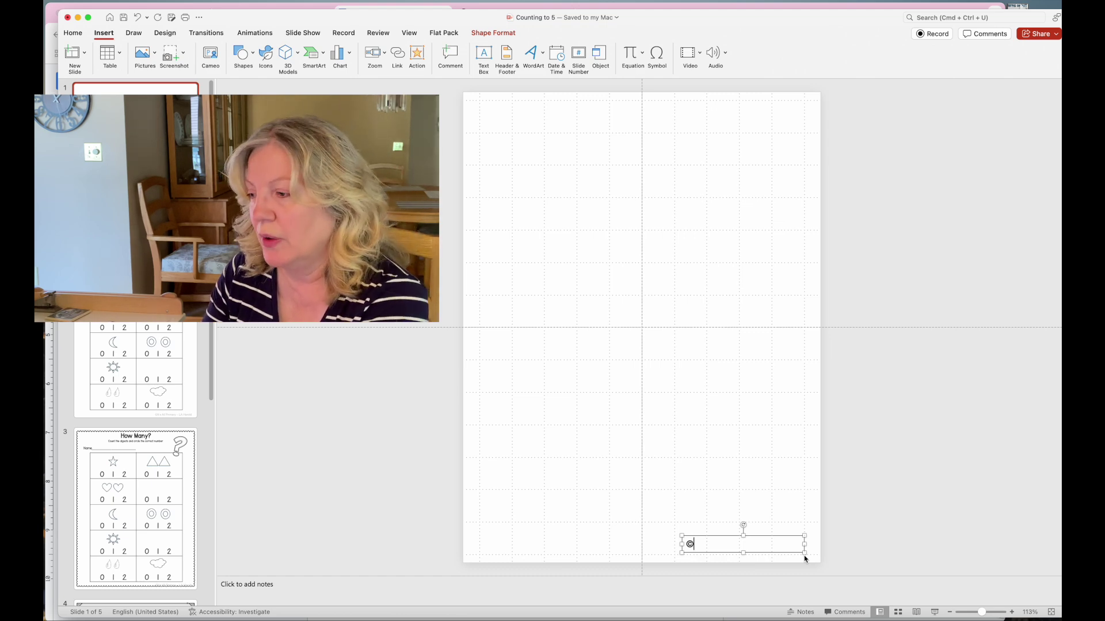
pyautogui.write("It's All")
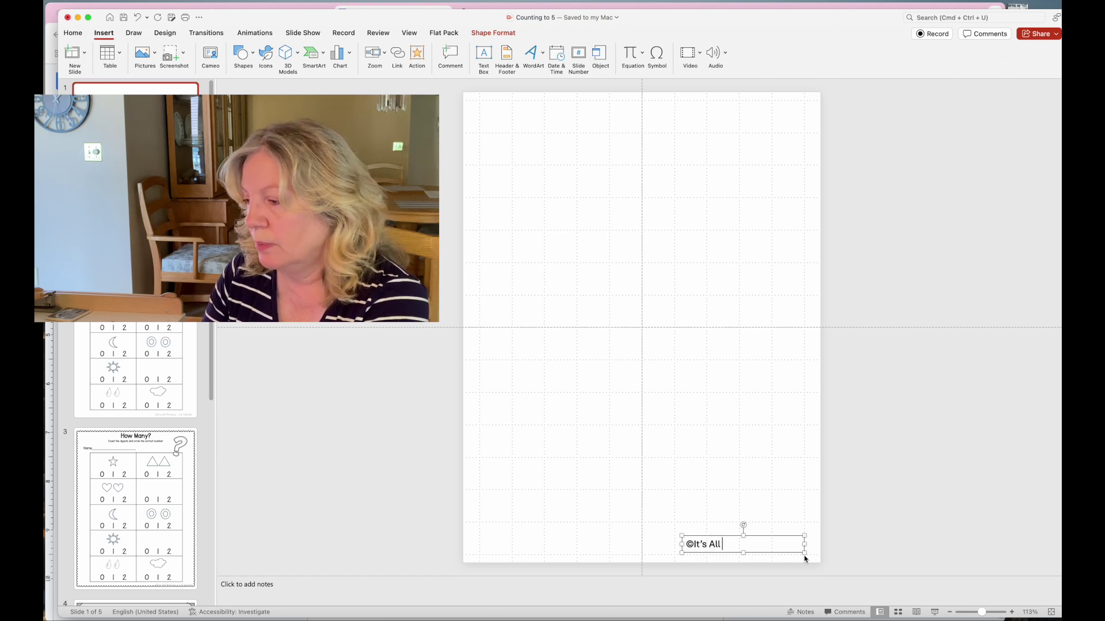
pyautogui.write(' Primary - LA Harold')
pyautogui.moveTo(804, 553)
pyautogui.mouseDown()
pyautogui.moveTo(836, 544)
pyautogui.moveTo(807, 539)
pyautogui.moveTo(821, 550)
pyautogui.mouseUp()
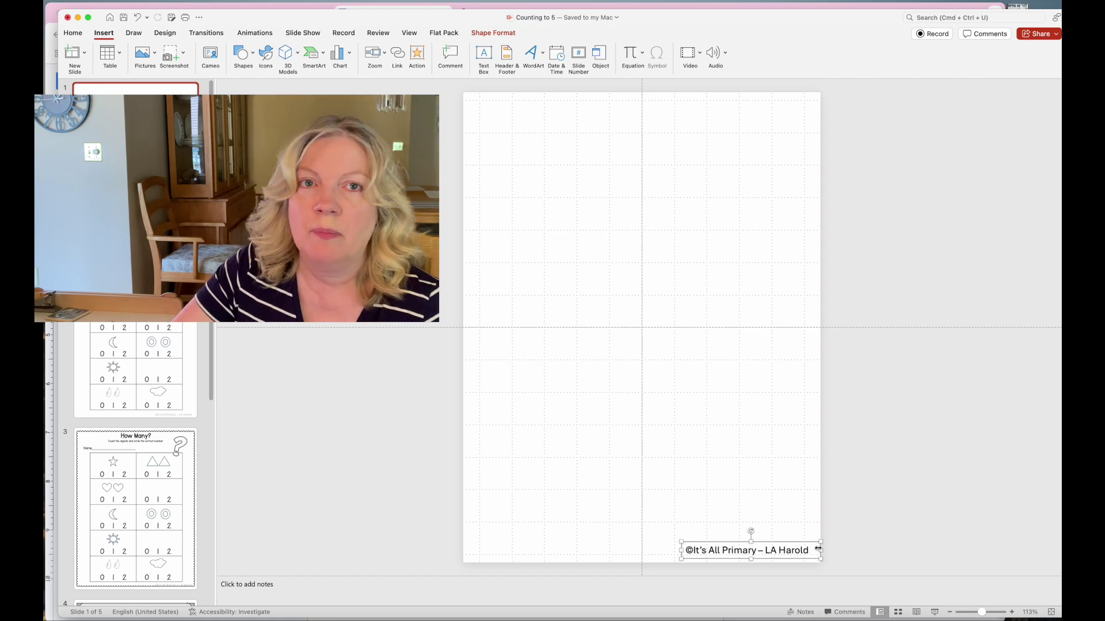
# Step: Change the copyright line's font to KG Miss Kindergarten and reposition its text box near the slide's bottom edge
pyautogui.click(74, 34)
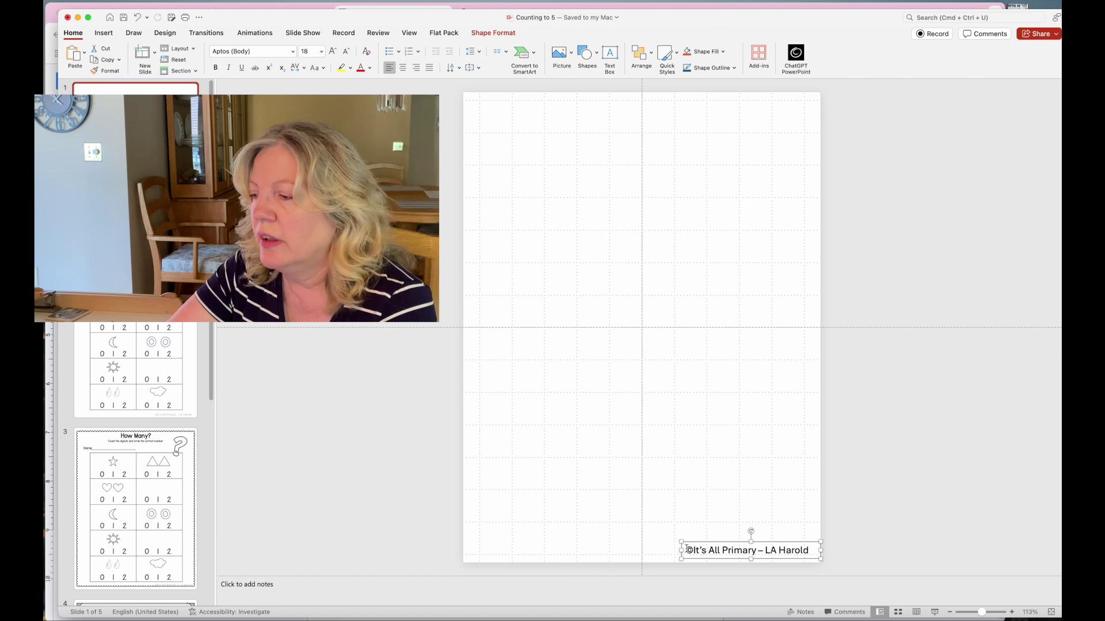
pyautogui.click(687, 549)
pyautogui.moveTo(746, 551); pyautogui.dragTo(811, 551)
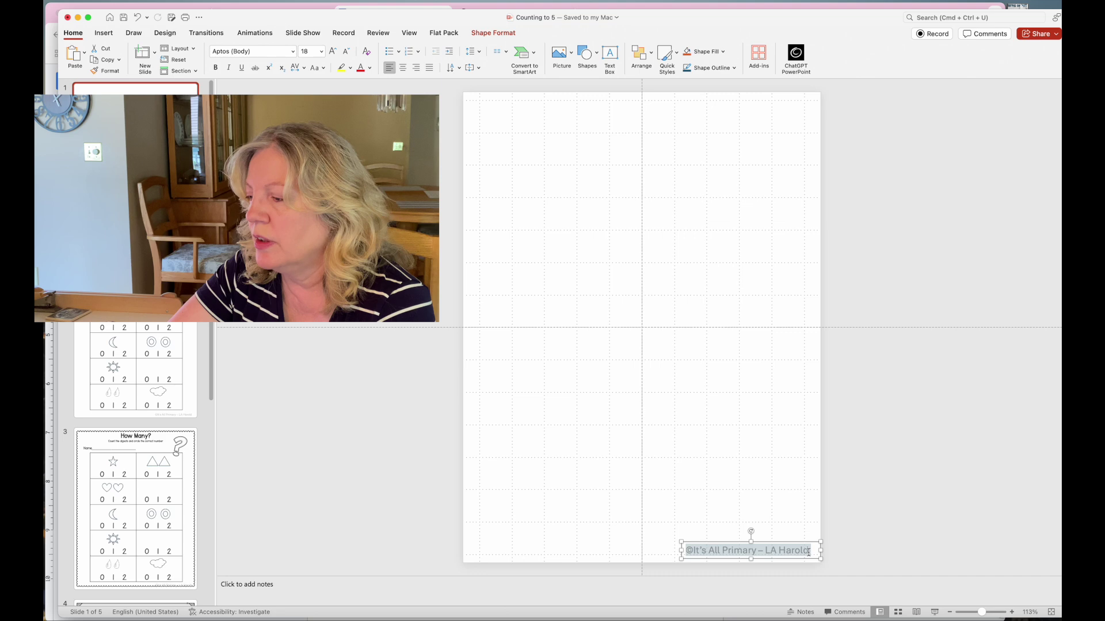
pyautogui.click(292, 52)
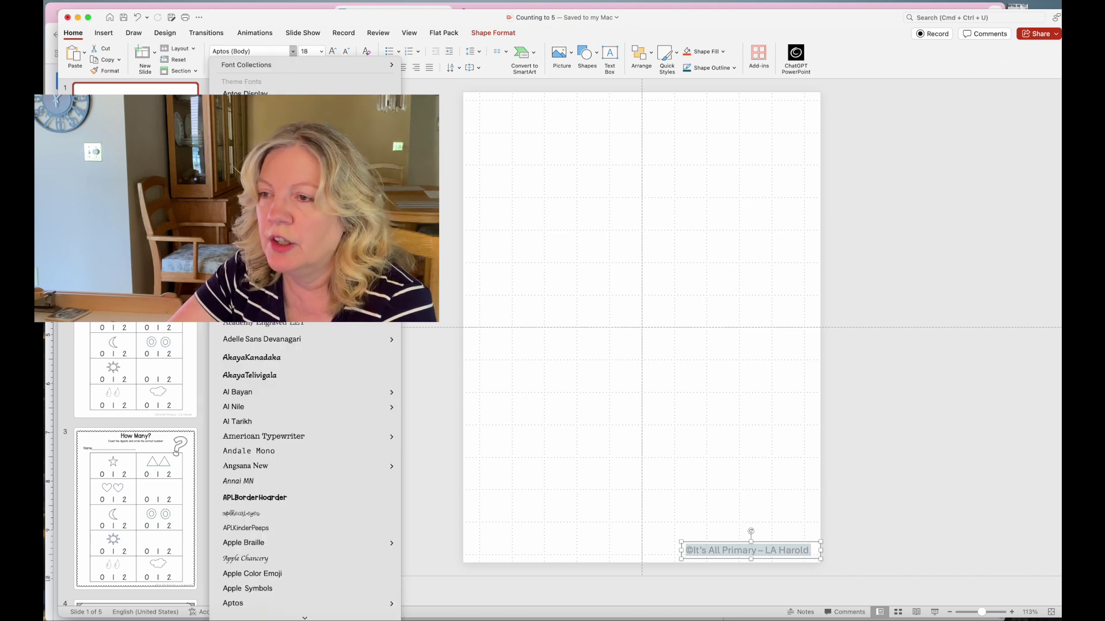
pyautogui.click(248, 136)
pyautogui.click(744, 550)
pyautogui.moveTo(751, 542); pyautogui.dragTo(763, 542)
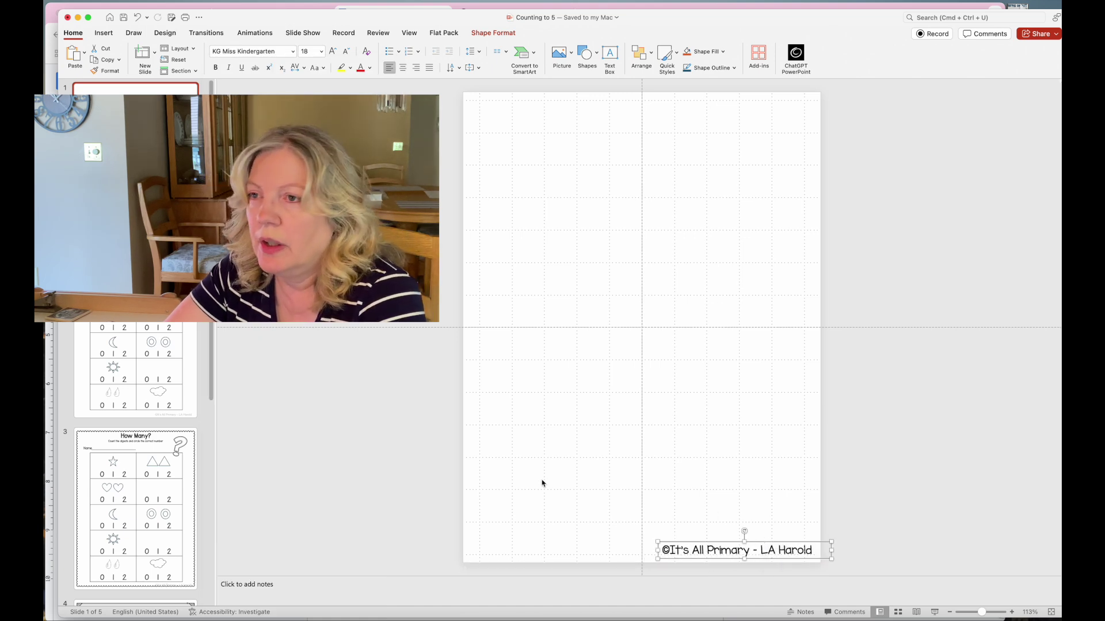
# Step: Set the copyright line's font size to 10 and move its text box closer to the slide's right edge
pyautogui.click(321, 51)
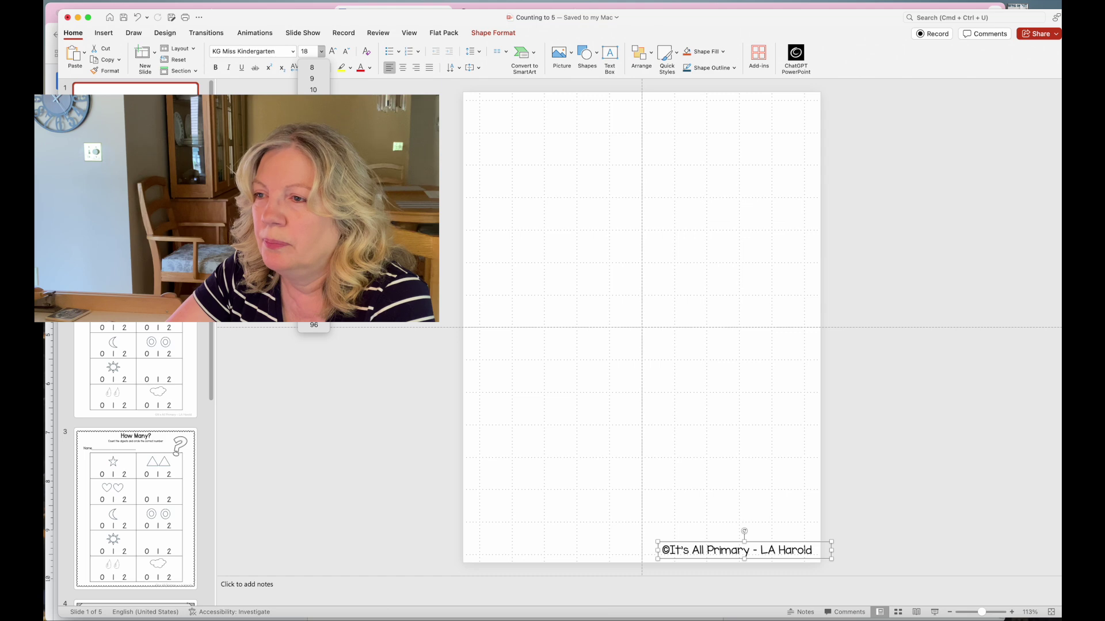
pyautogui.click(313, 90)
pyautogui.moveTo(816, 543); pyautogui.dragTo(827, 548)
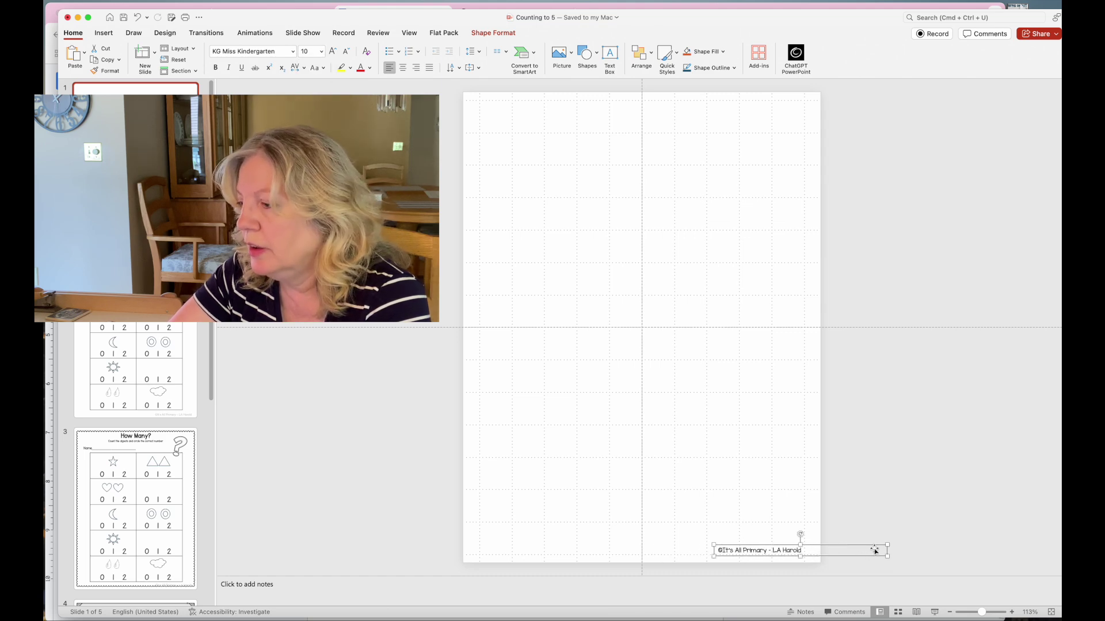
# Step: Recolour the copyright line's text to a light gray
pyautogui.moveTo(802, 551); pyautogui.dragTo(718, 551)
pyautogui.click(370, 67)
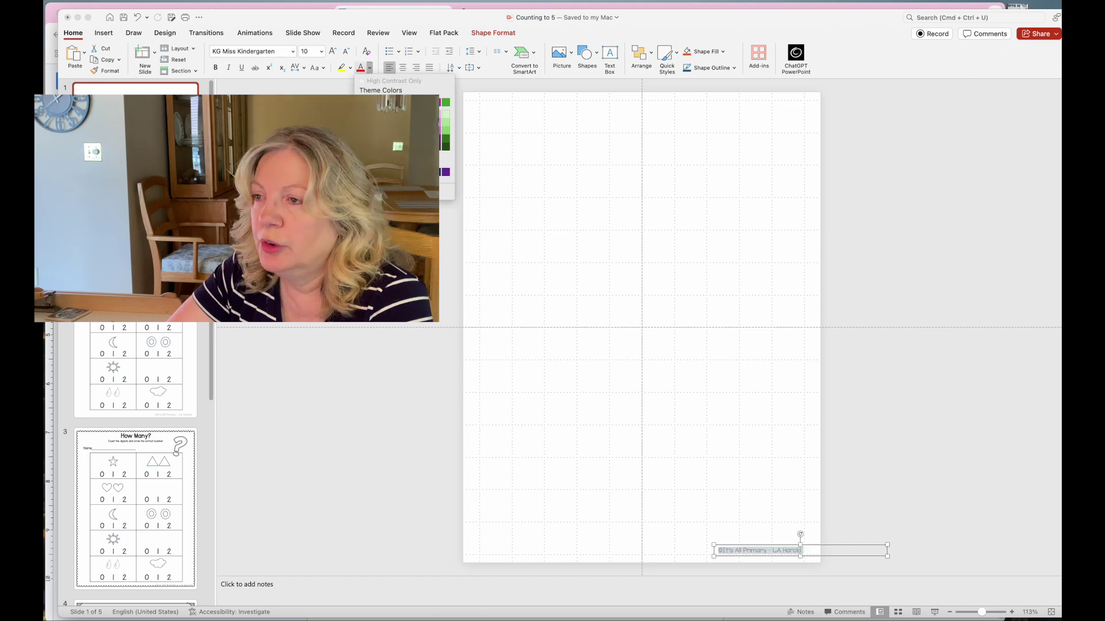
pyautogui.click(364, 139)
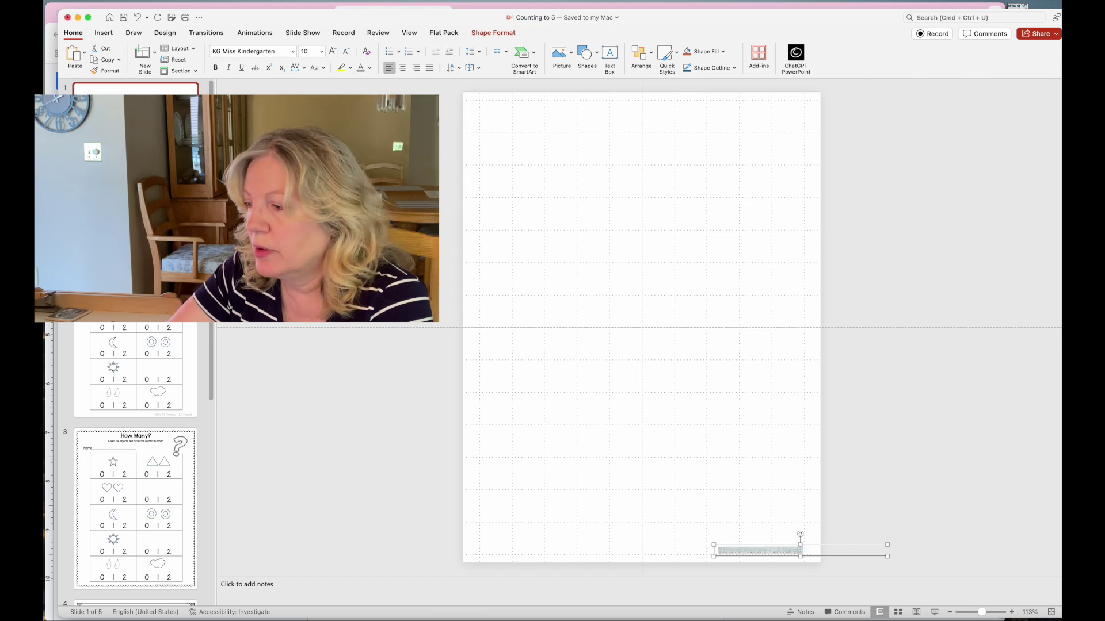
pyautogui.click(368, 189)
pyautogui.click(775, 549)
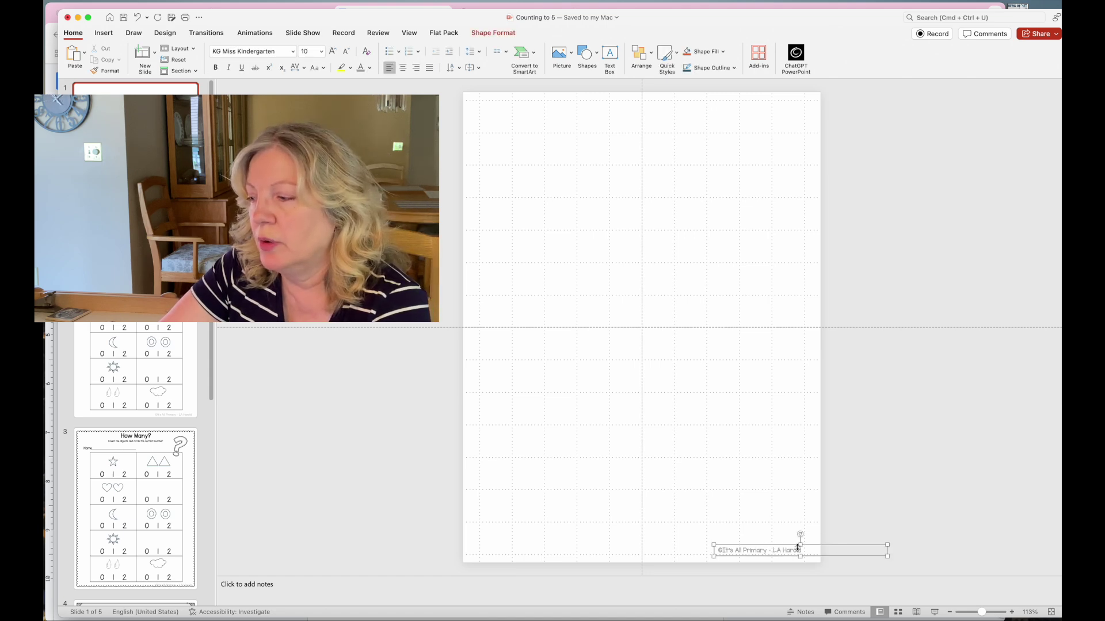
# Step: Save the copyright text box as a PNG picture named "copyright iap" on the Desktop
pyautogui.click(777, 545)
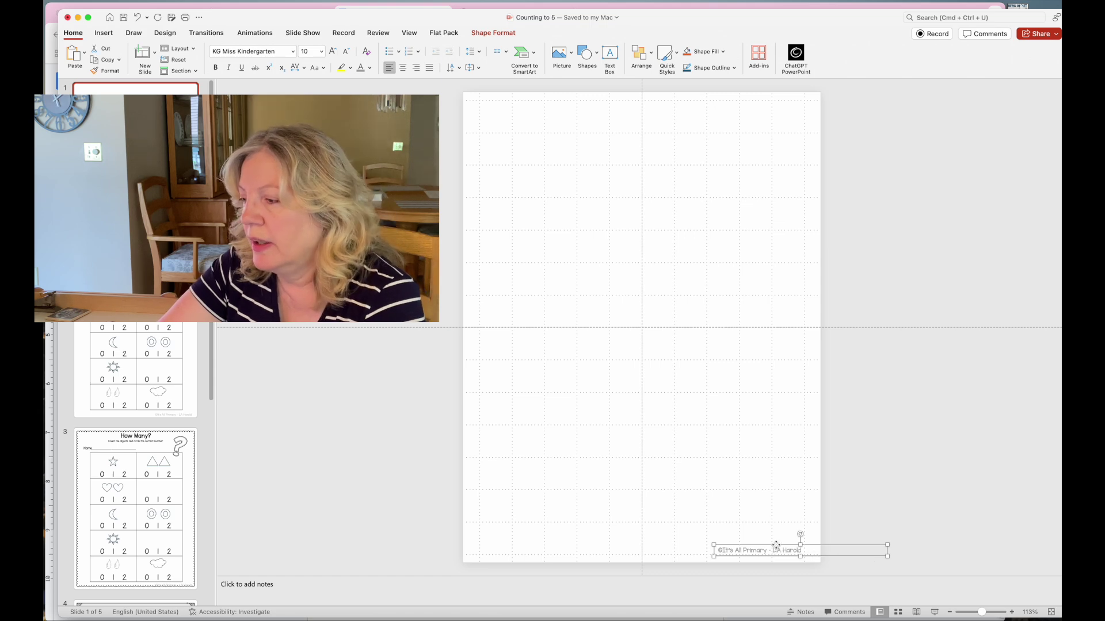
pyautogui.rightClick(777, 549)
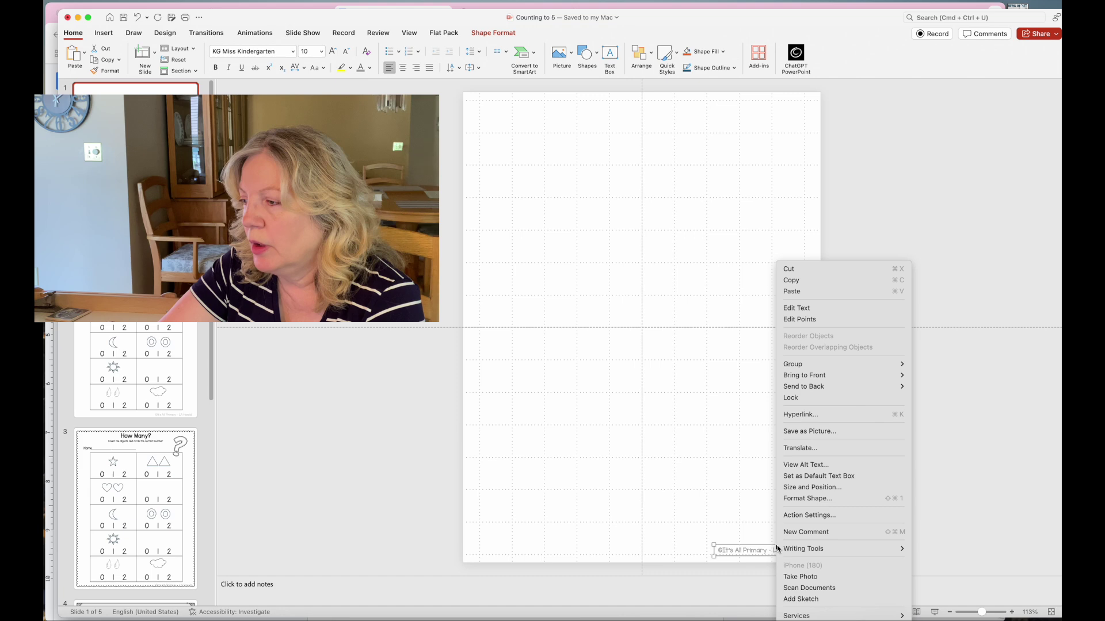
pyautogui.click(799, 433)
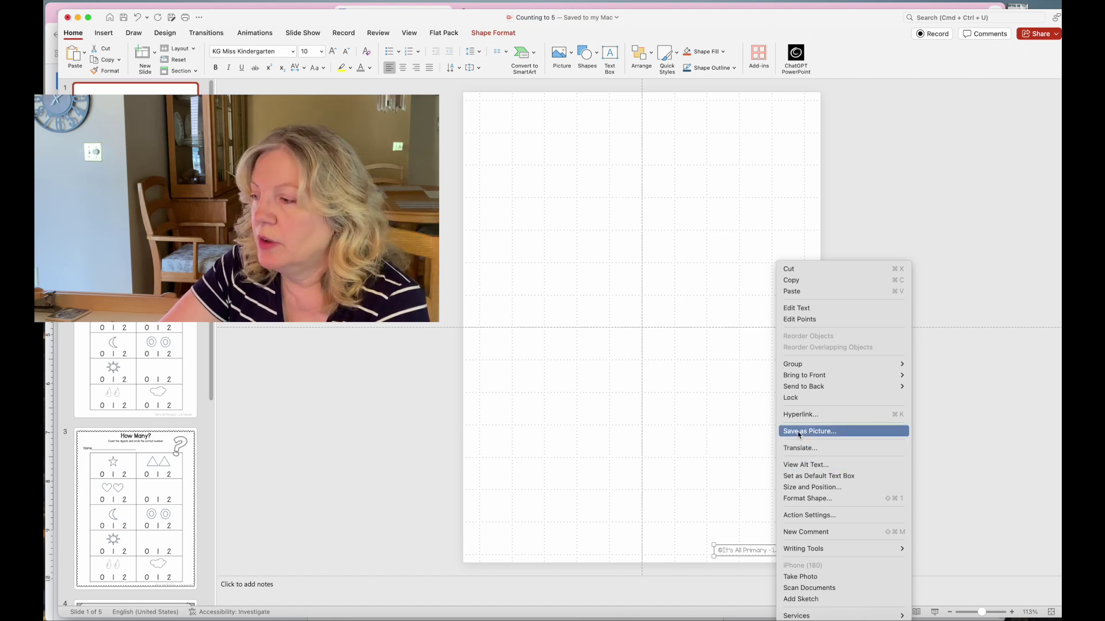
pyautogui.write('copy')
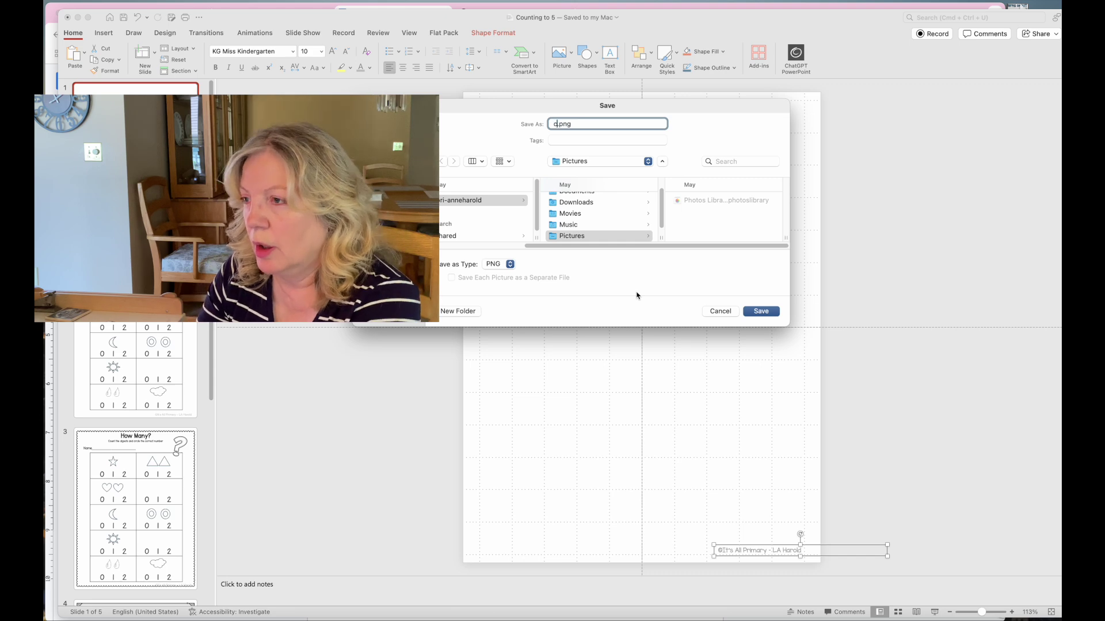
pyautogui.write('right')
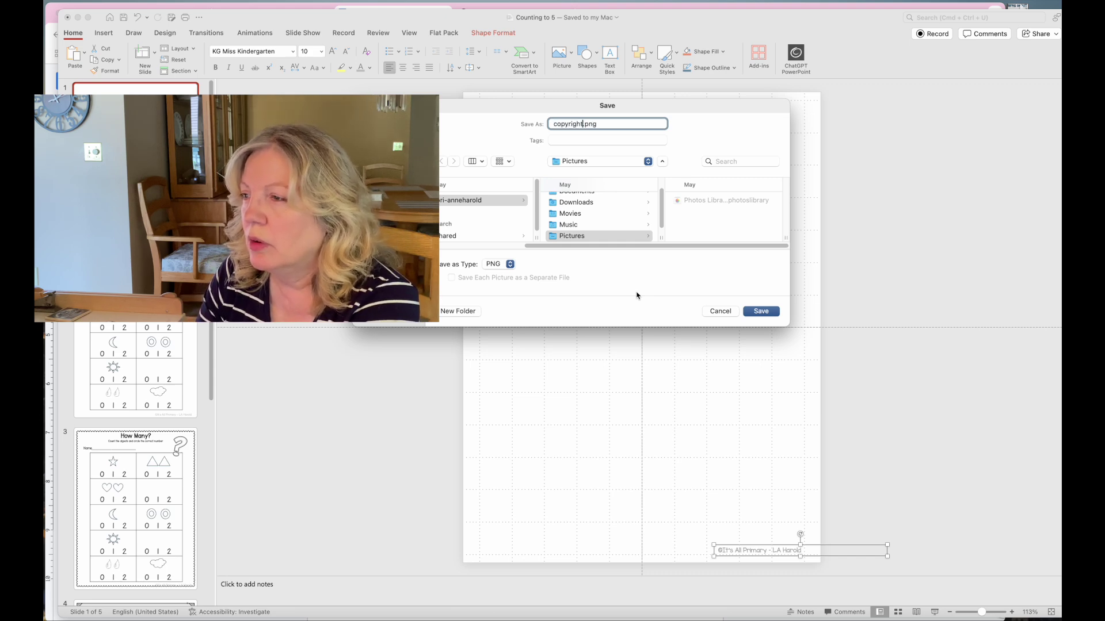
pyautogui.write(' iap')
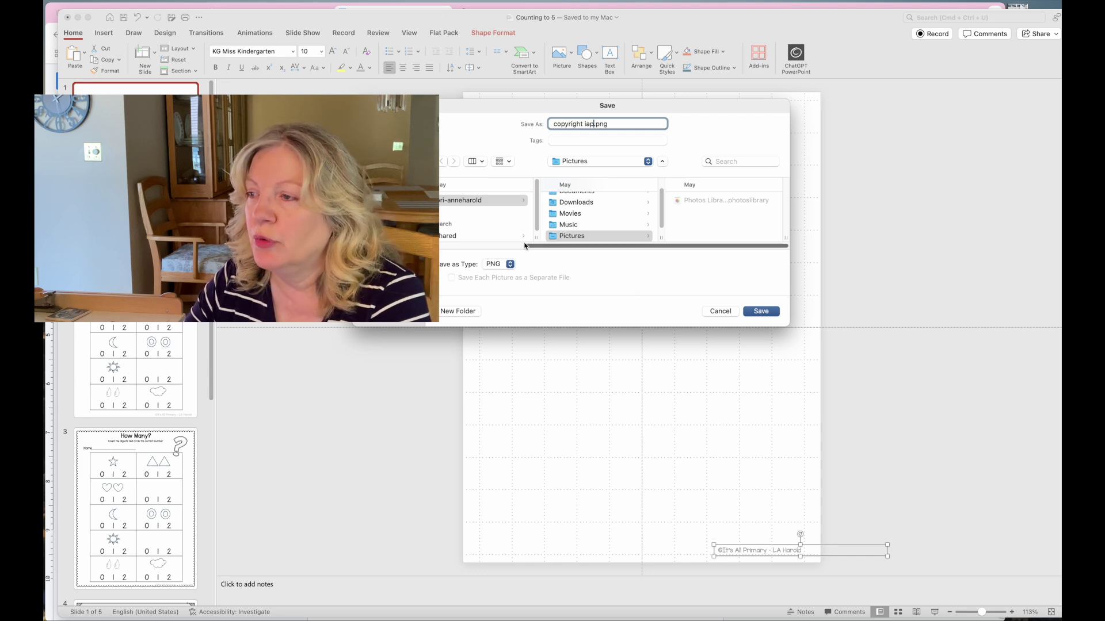
pyautogui.click(431, 190)
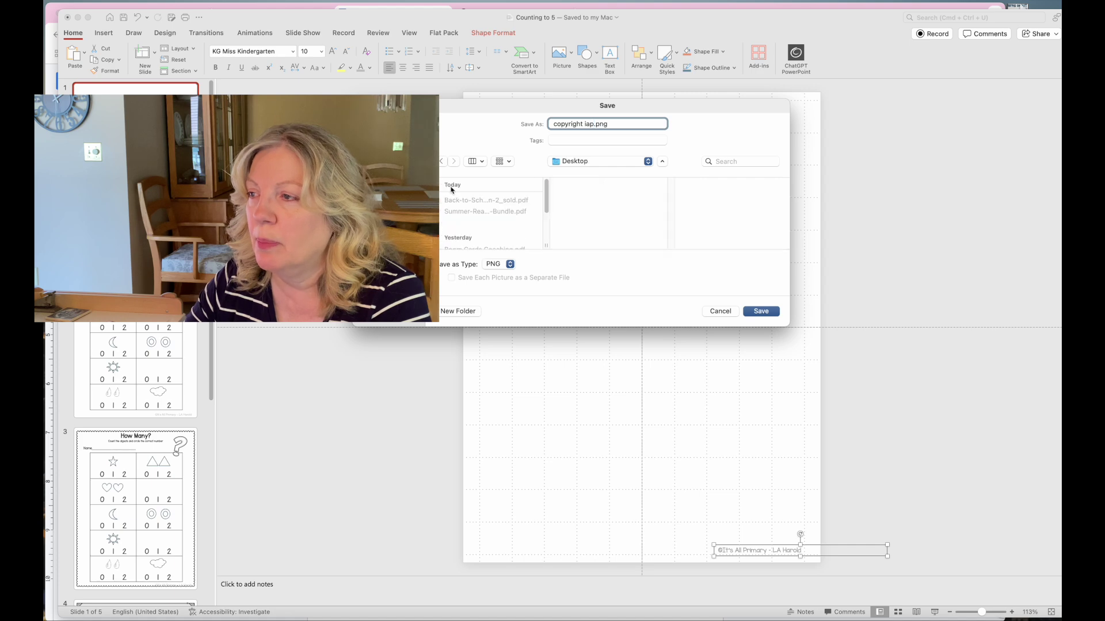
pyautogui.click(758, 313)
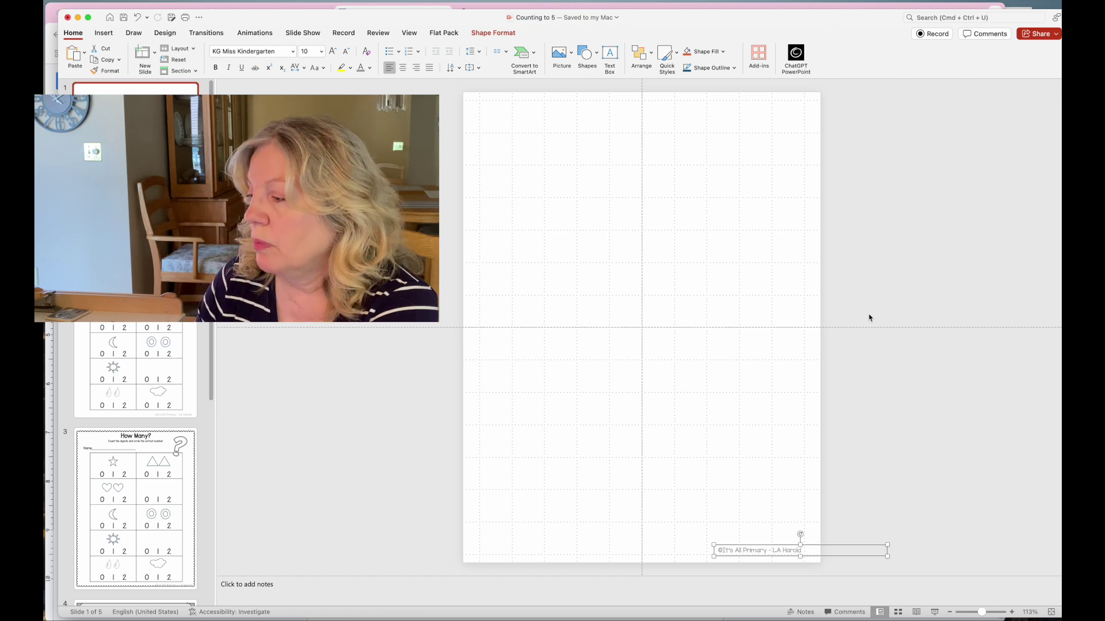
# Step: Narrow the copyright line's text box so it ends at the slide's right edge
pyautogui.moveTo(887, 556); pyautogui.dragTo(817, 556)
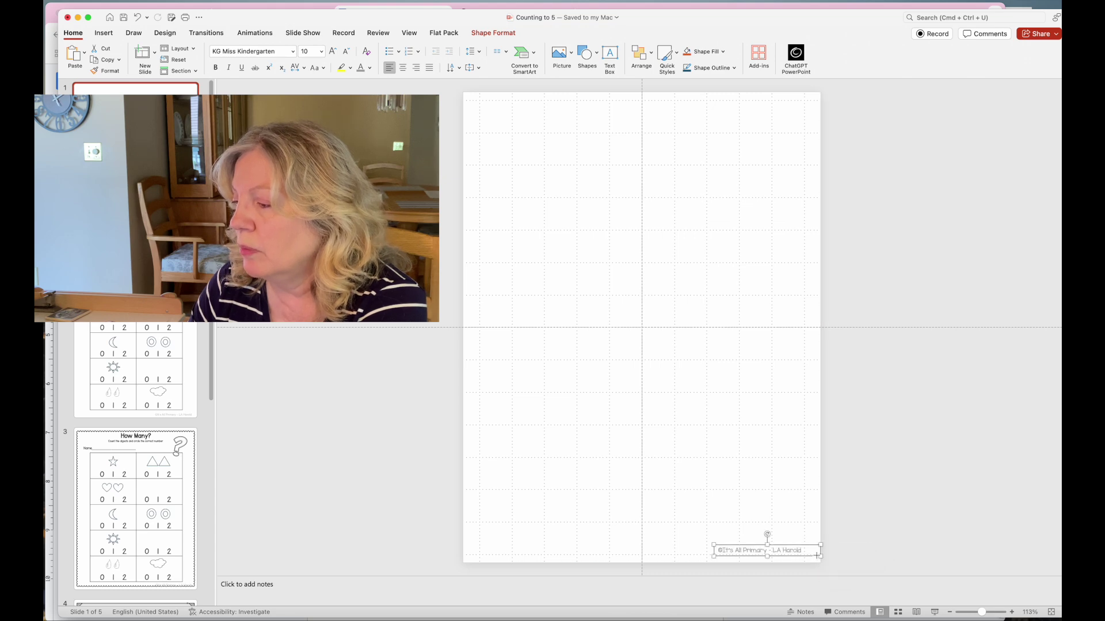
pyautogui.click(862, 530)
# Step: Widen the slide thumbnail area and duplicate the first slide, which holds only the copyright line
pyautogui.moveTo(212, 196); pyautogui.dragTo(249, 195)
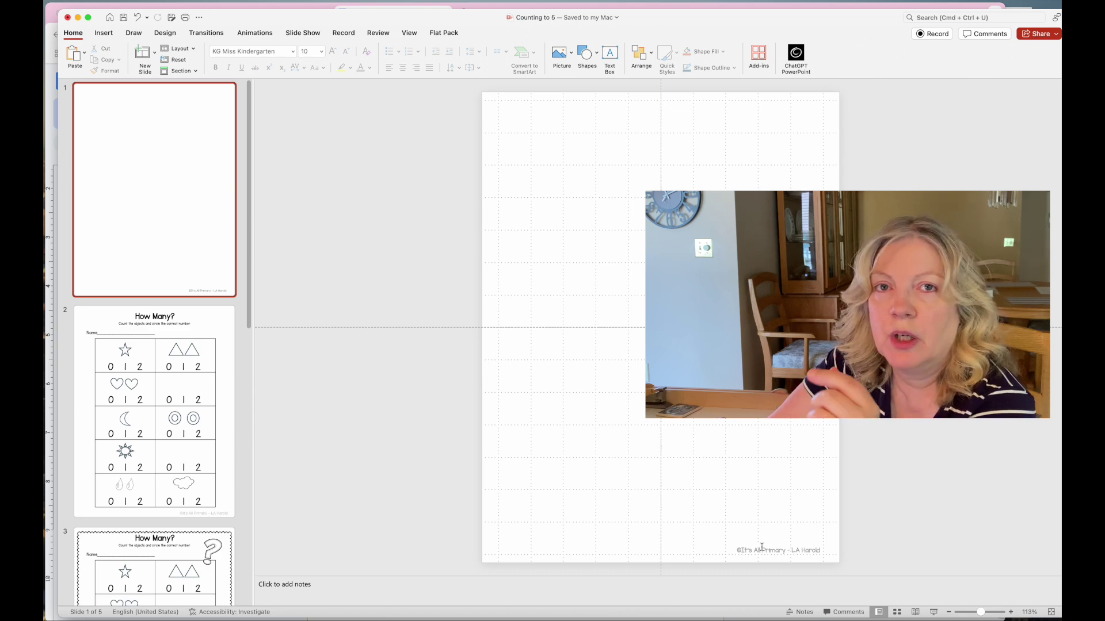
pyautogui.rightClick(166, 202)
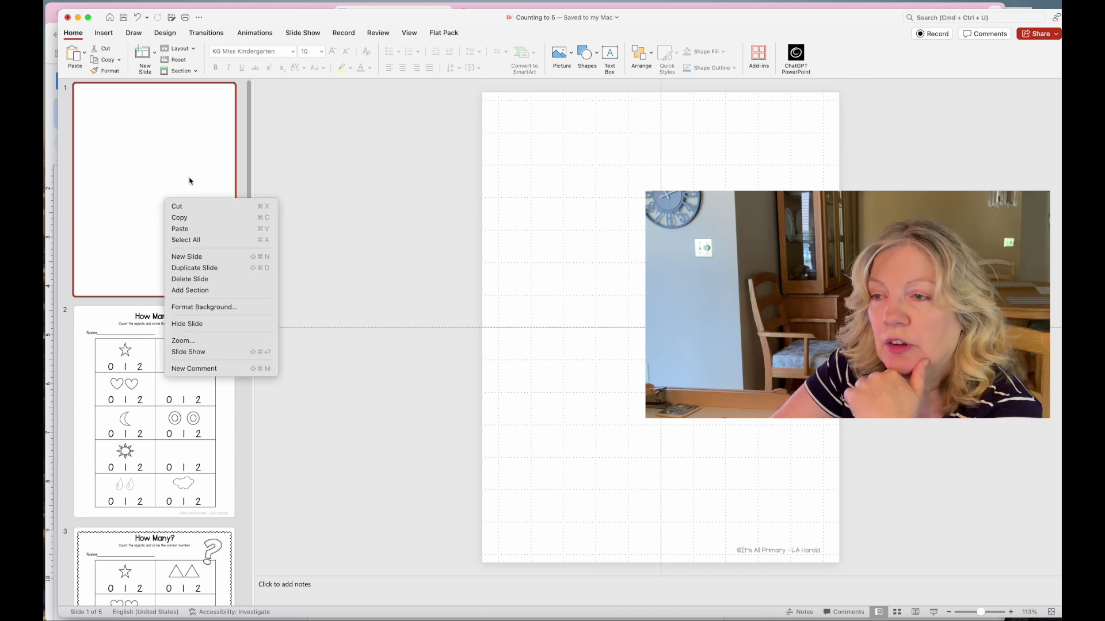
pyautogui.click(200, 268)
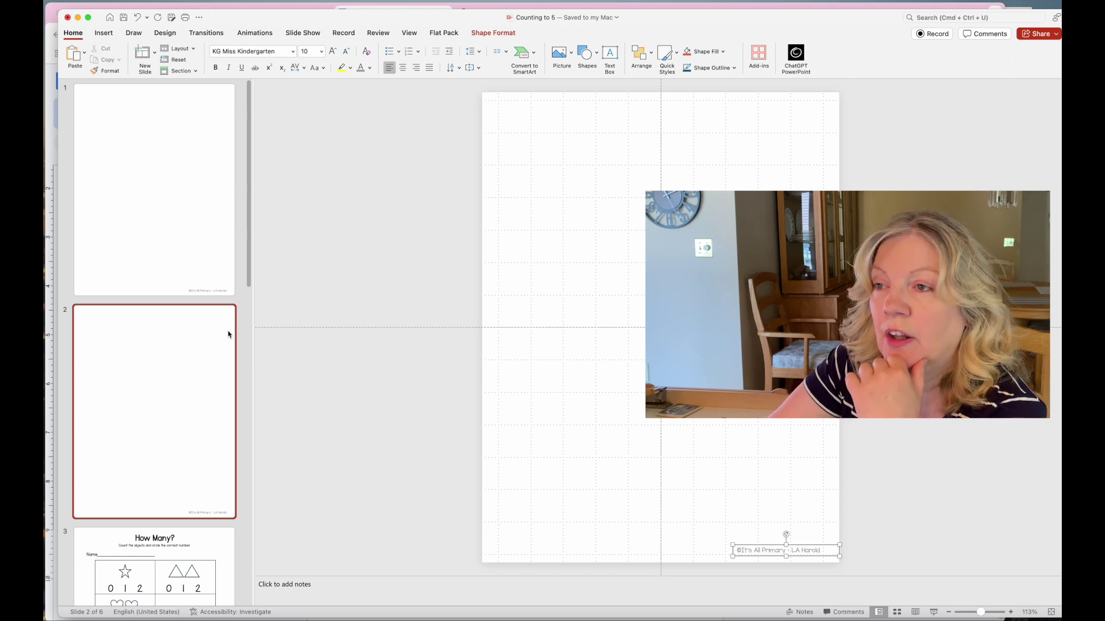
pyautogui.click(167, 239)
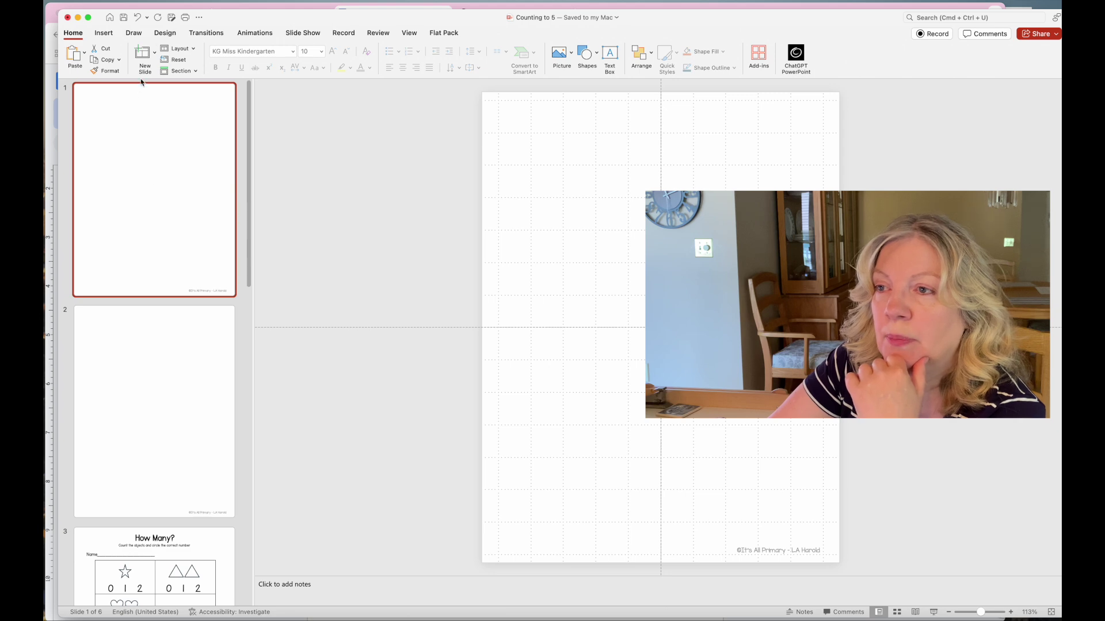
pyautogui.click(409, 35)
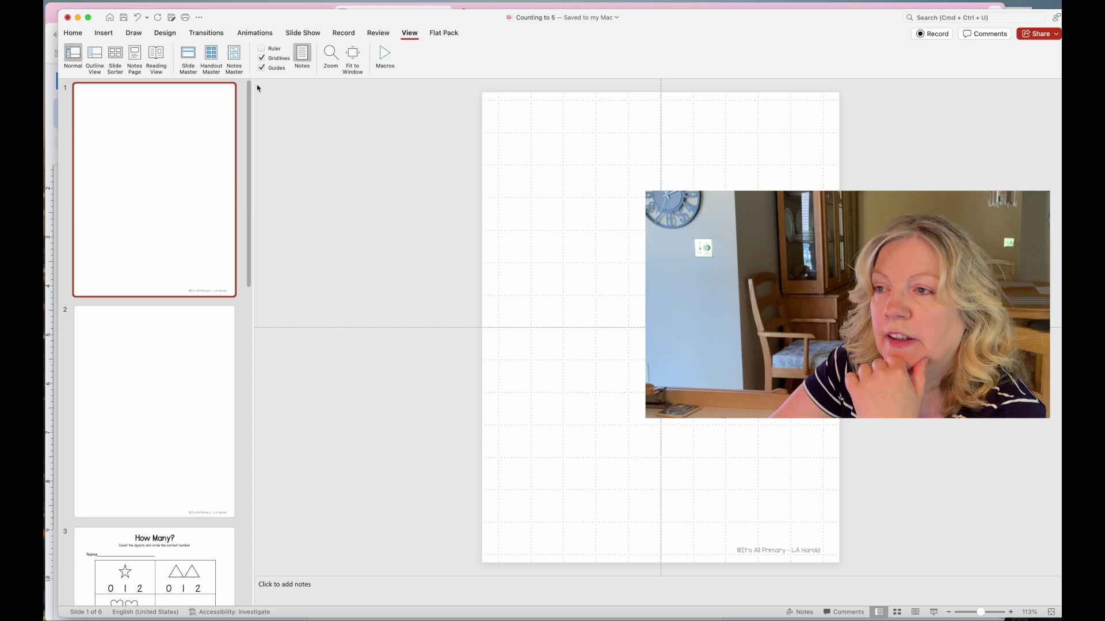
pyautogui.click(233, 56)
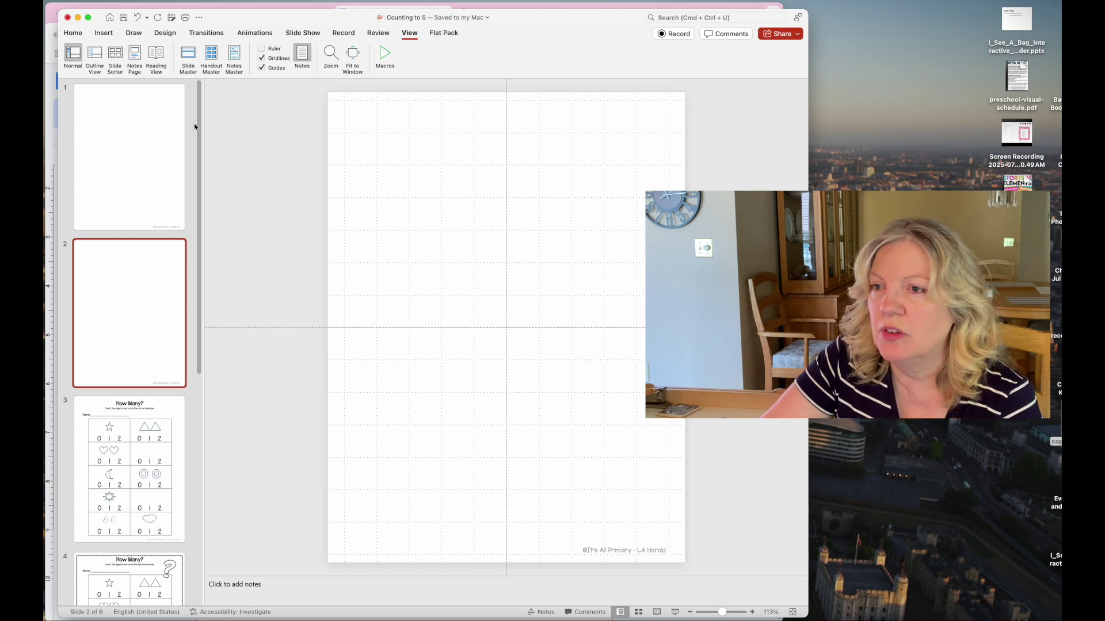
pyautogui.moveTo(809, 188); pyautogui.dragTo(1060, 188)
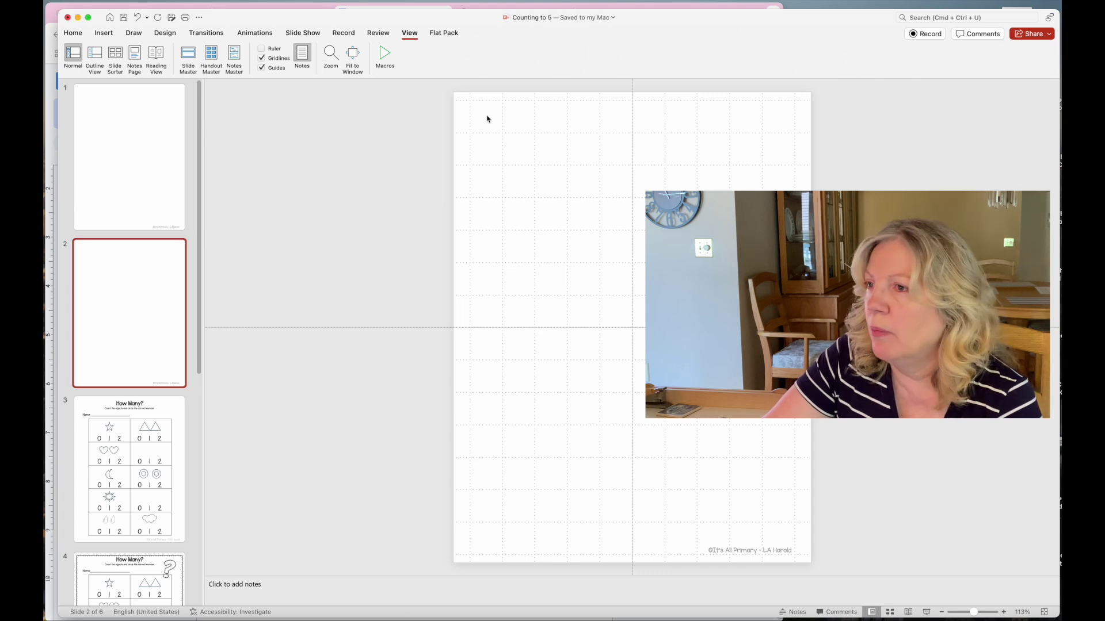
# Step: Add a text box at the top of the second slide and widen it to span both sides of the vertical guide
pyautogui.click(75, 36)
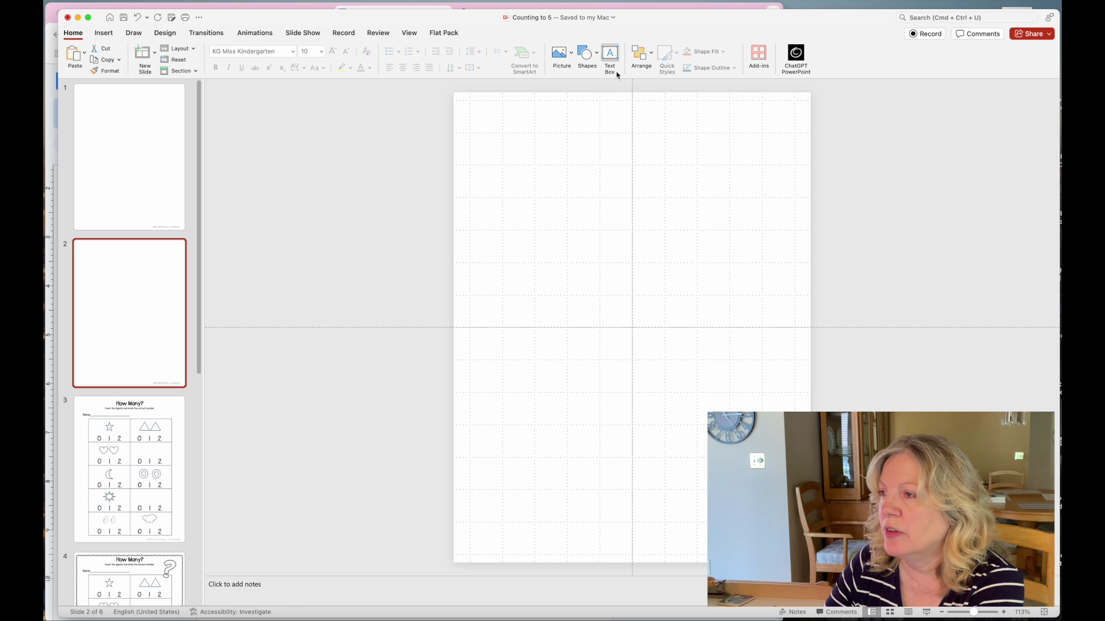
pyautogui.click(609, 54)
pyautogui.moveTo(577, 103); pyautogui.dragTo(719, 147)
pyautogui.moveTo(578, 125); pyautogui.dragTo(548, 125)
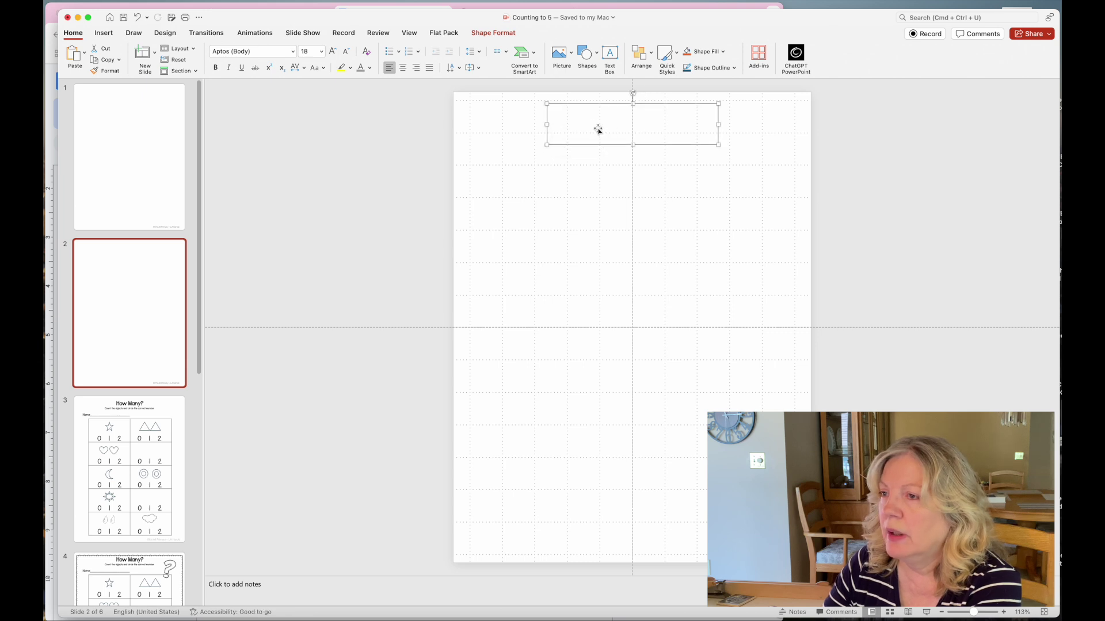
# Step: Set the new text box's font to KG Miss Kindergarten at size 32
pyautogui.click(292, 52)
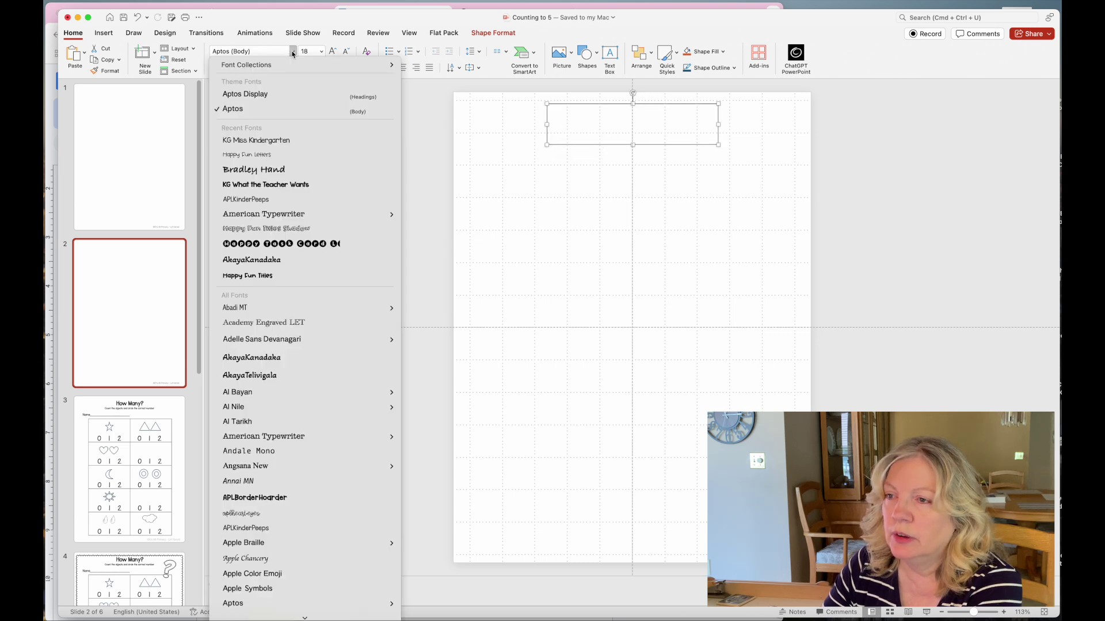
pyautogui.click(293, 142)
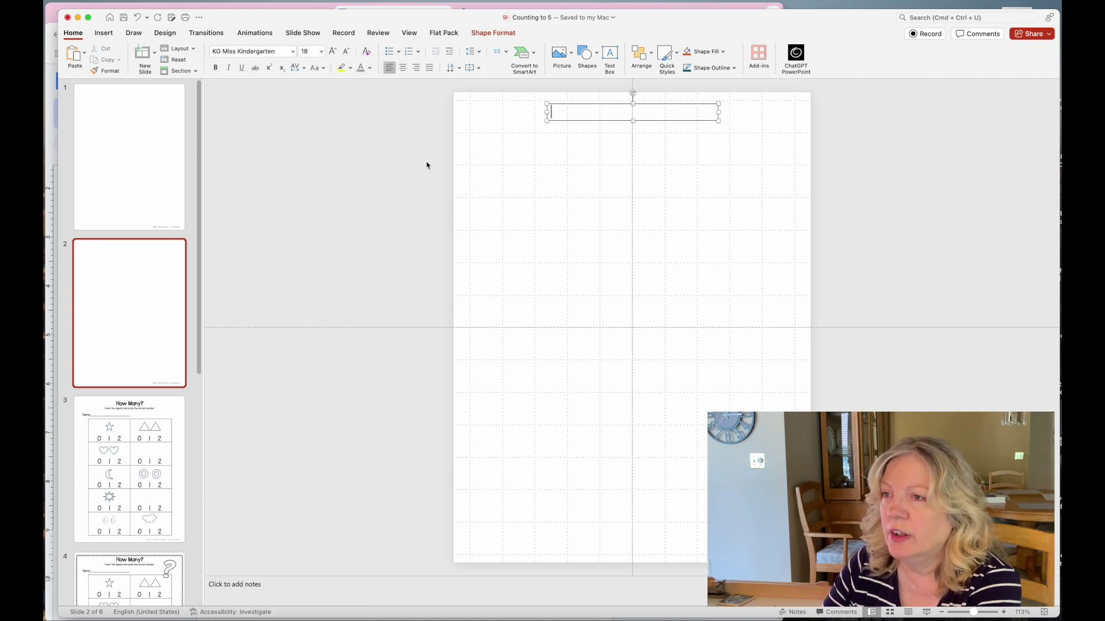
pyautogui.click(321, 52)
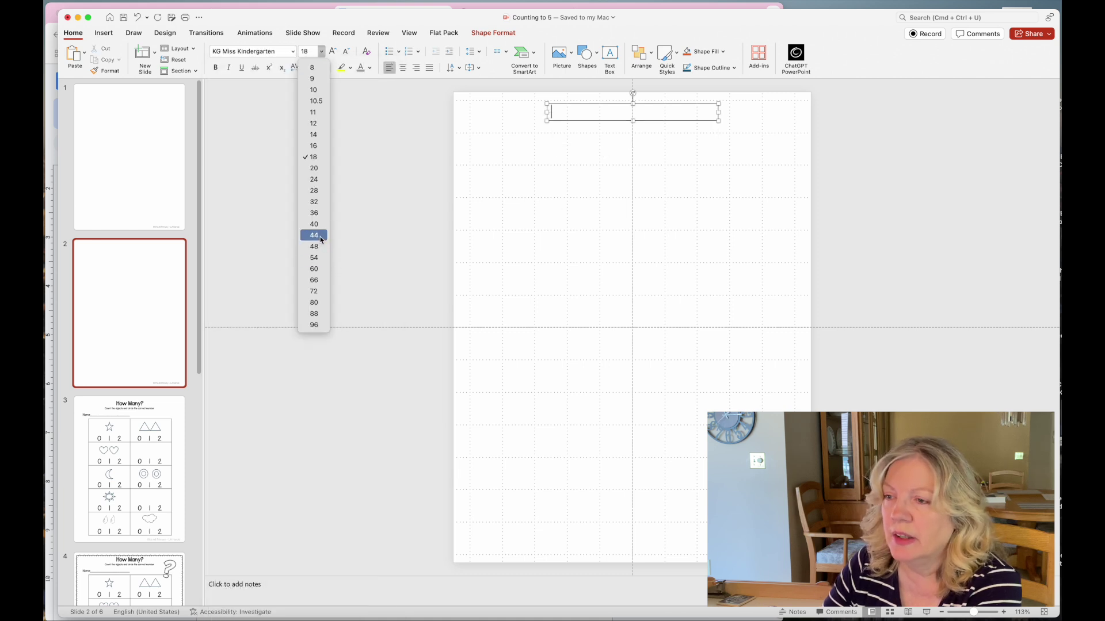
pyautogui.click(313, 201)
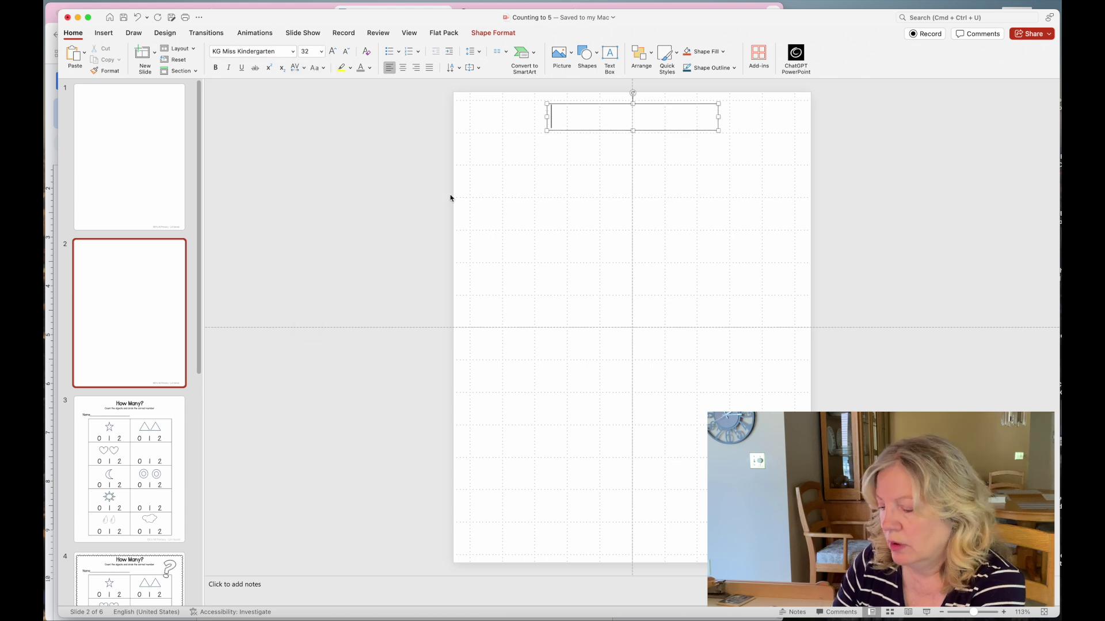
# Step: Enter the worksheet title "How Many Bears?" in the text box with each word capitalised
pyautogui.write('Ho')
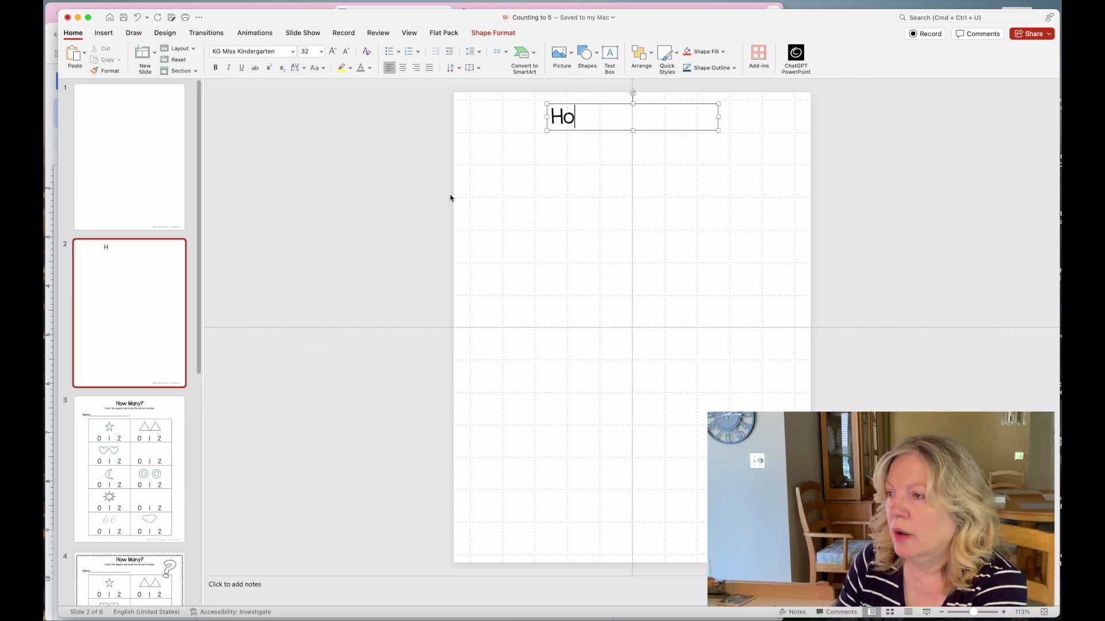
pyautogui.write('w many bear')
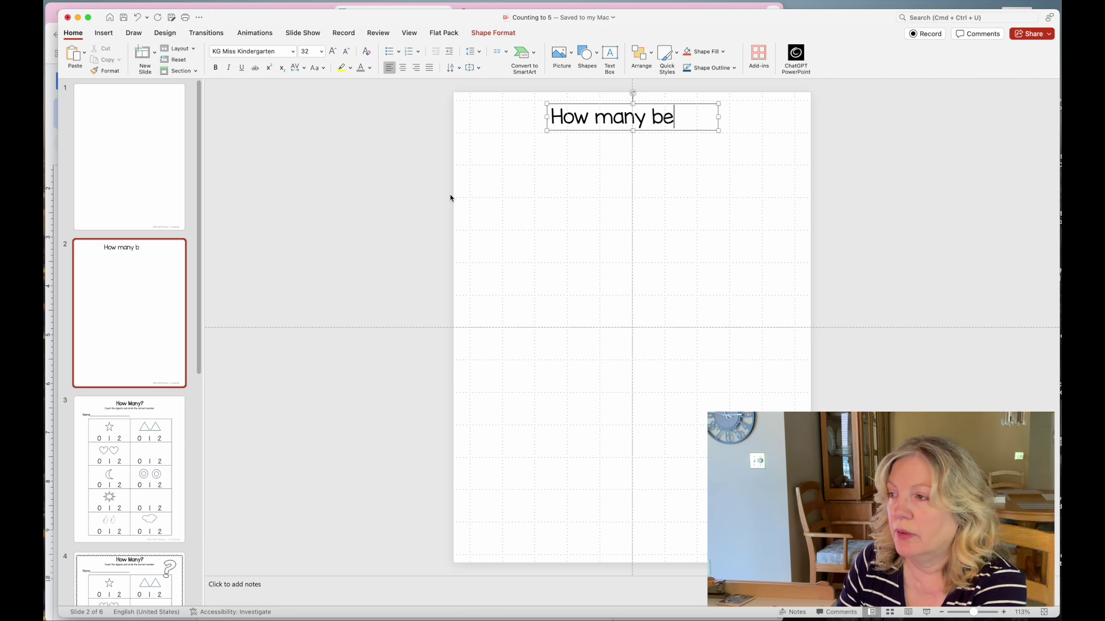
pyautogui.press('BackSpace')
pyautogui.press('BackSpace')
pyautogui.press('BackSpace')
pyautogui.press('BackSpace')
pyautogui.press('BackSpace')
pyautogui.press('BackSpace')
pyautogui.press('BackSpace')
pyautogui.press('BackSpace')
pyautogui.press('BackSpace')
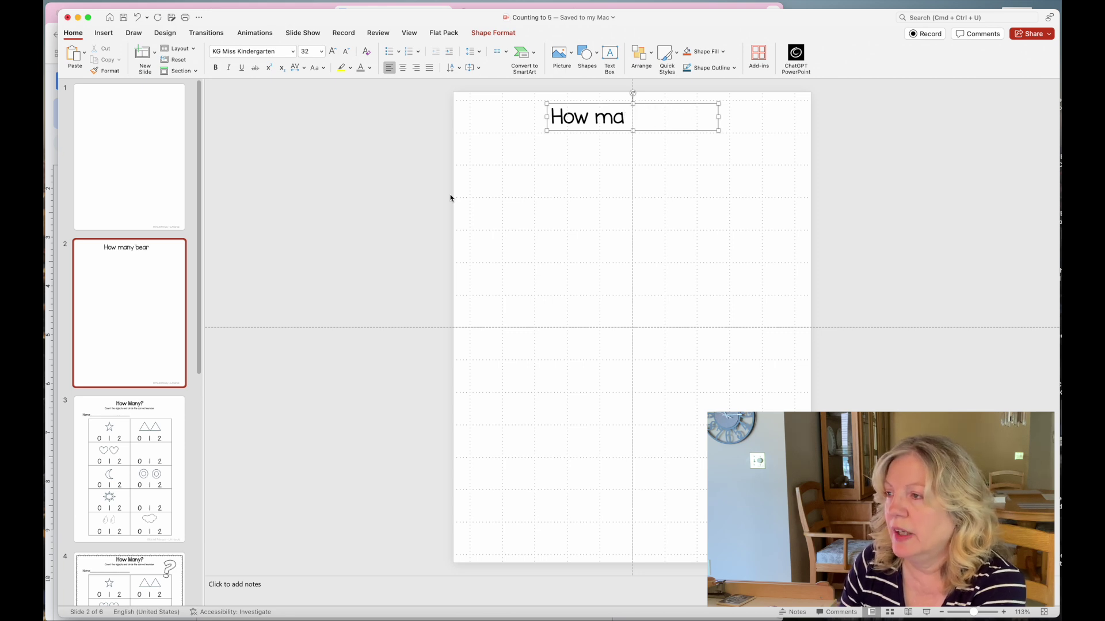
pyautogui.write('Many T')
pyautogui.press('BackSpace')
pyautogui.write('Bears?')
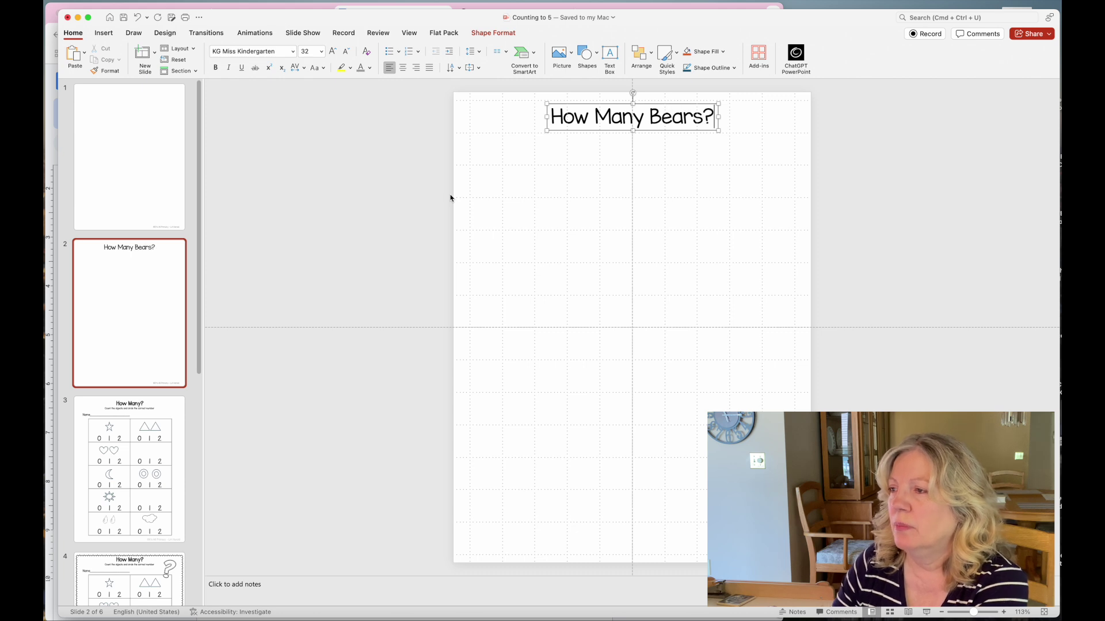
# Step: Center the "How Many Bears?" title box horizontally on the slide with Align Center
pyautogui.click(650, 58)
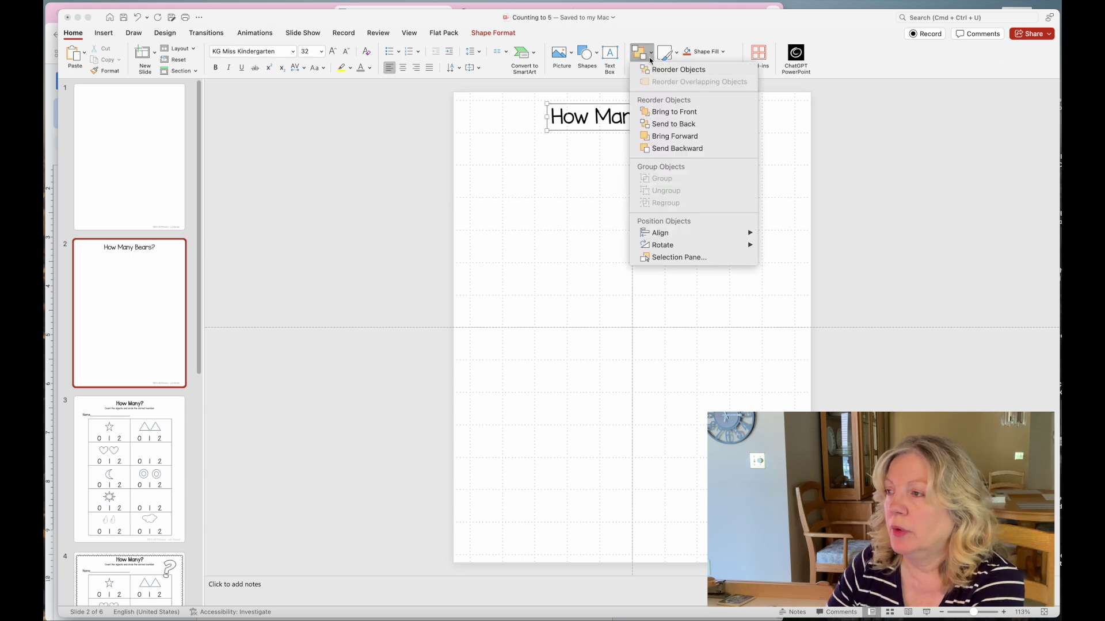
pyautogui.moveTo(670, 234)
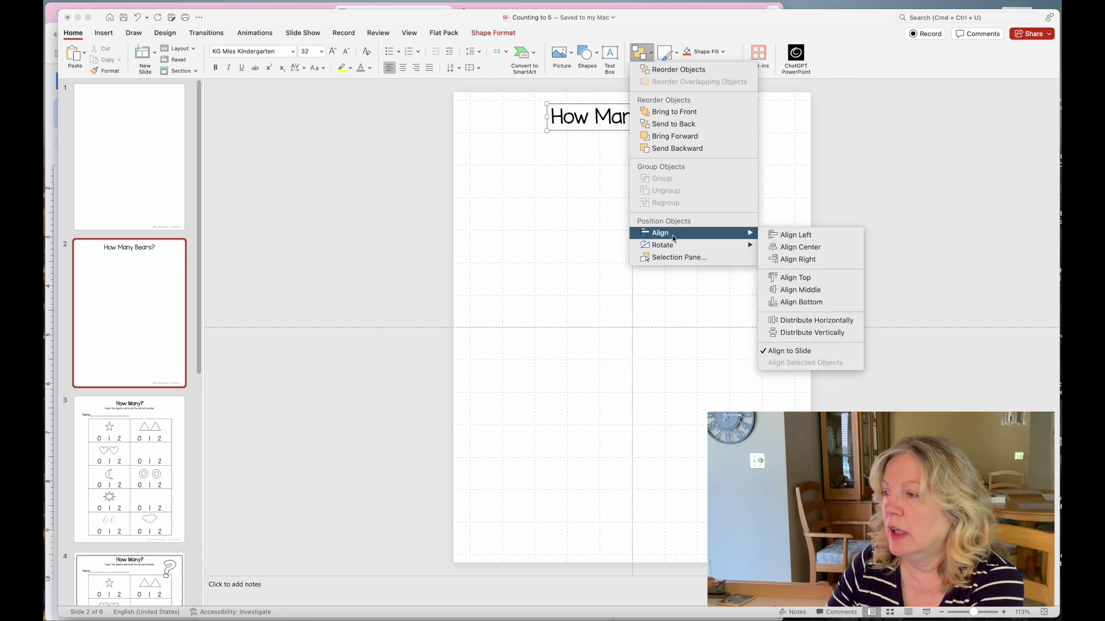
pyautogui.click(783, 248)
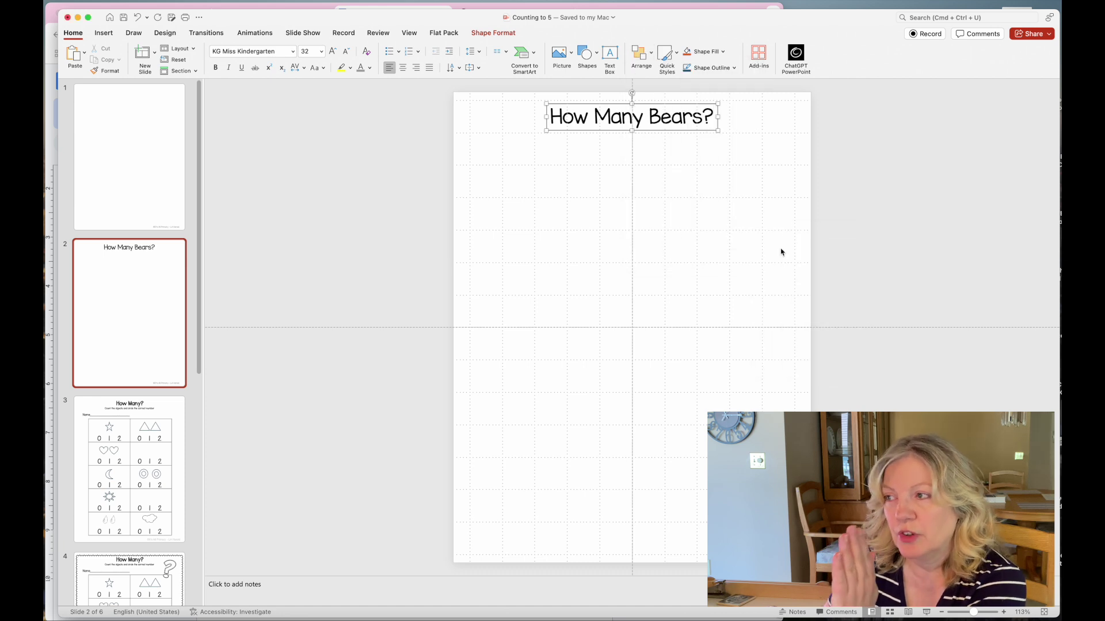